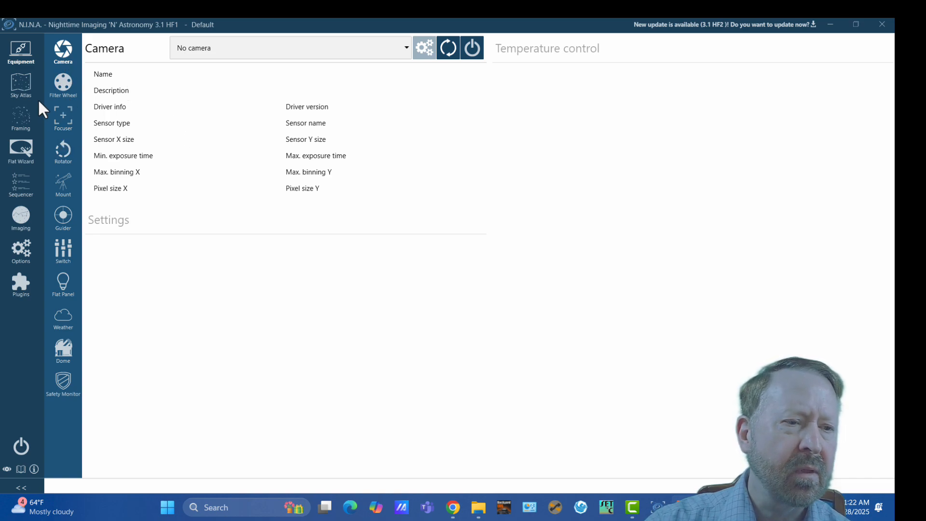
- Look up M 63 in the framing assistant and choose it as the target object
left_click(19, 117)
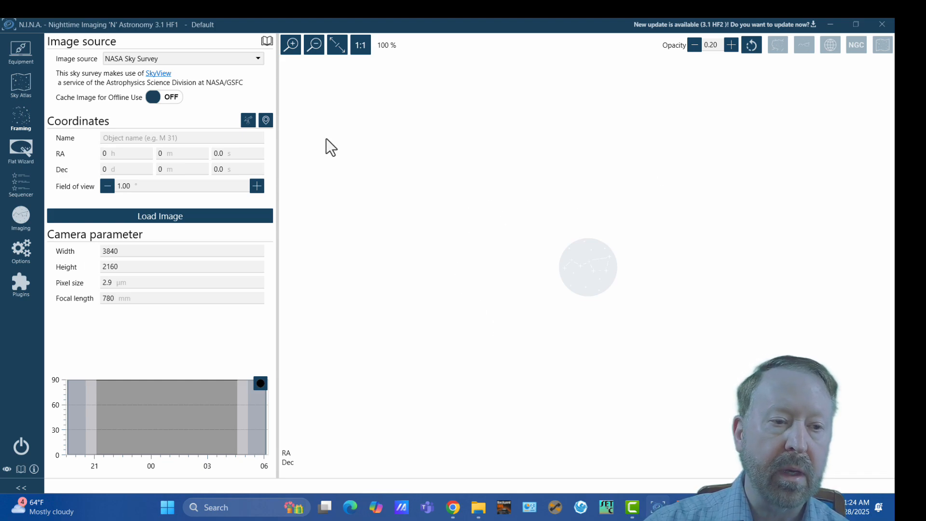
left_click(141, 139)
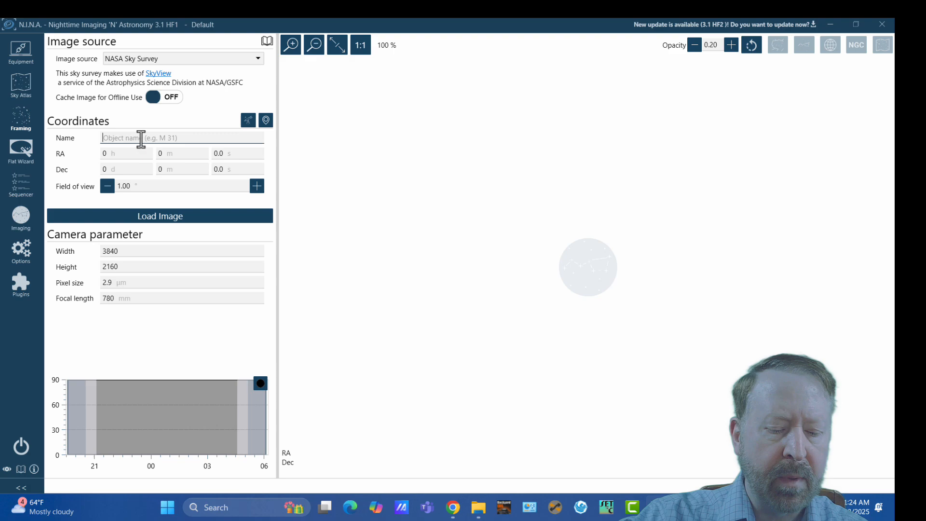
type("m 6")
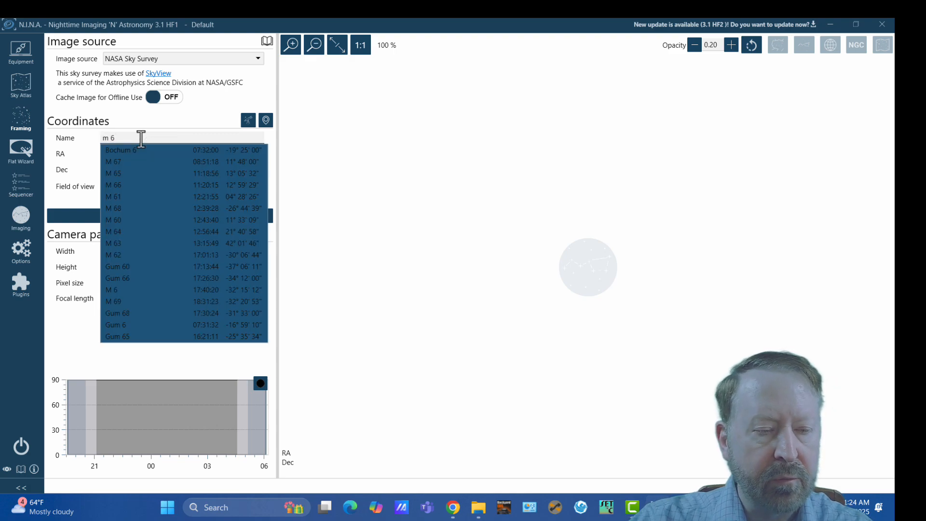
type("3")
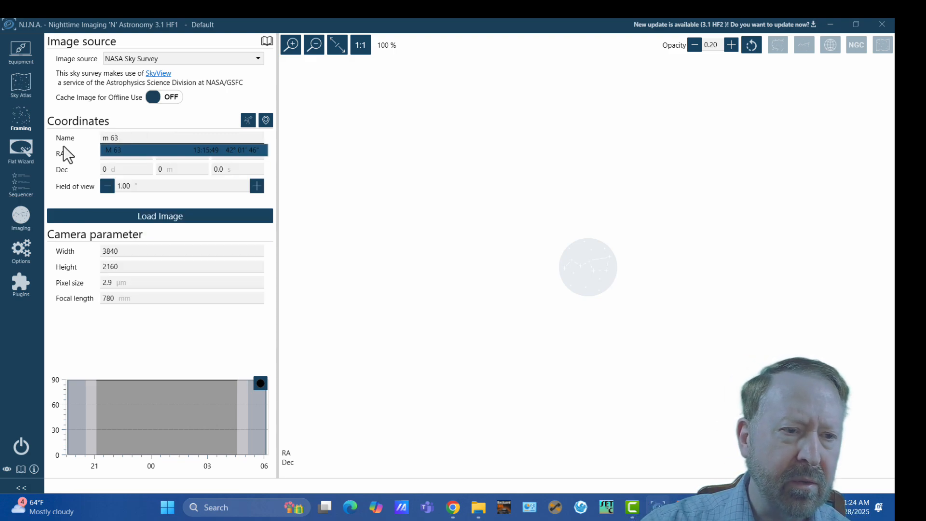
left_click(137, 150)
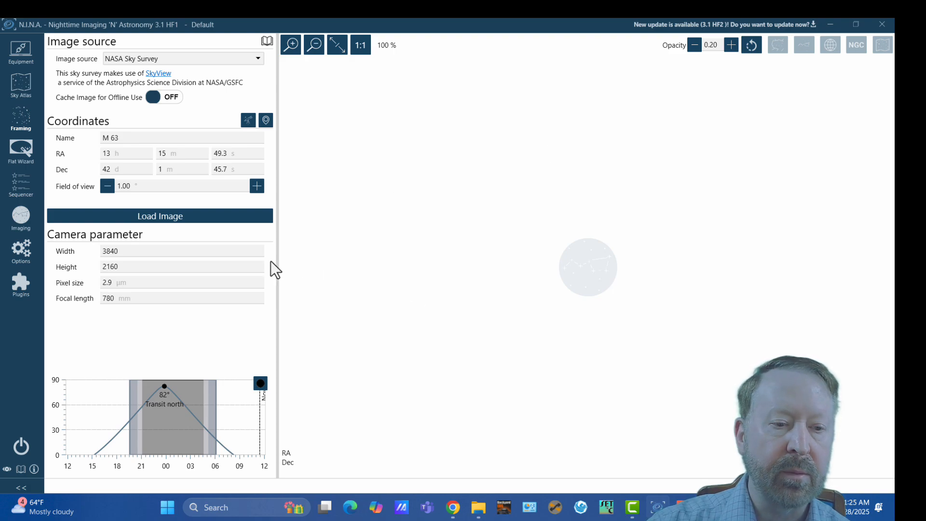
- Load the sky survey image of M 63, widen the field of view to 2.00° and reload it
left_click(165, 216)
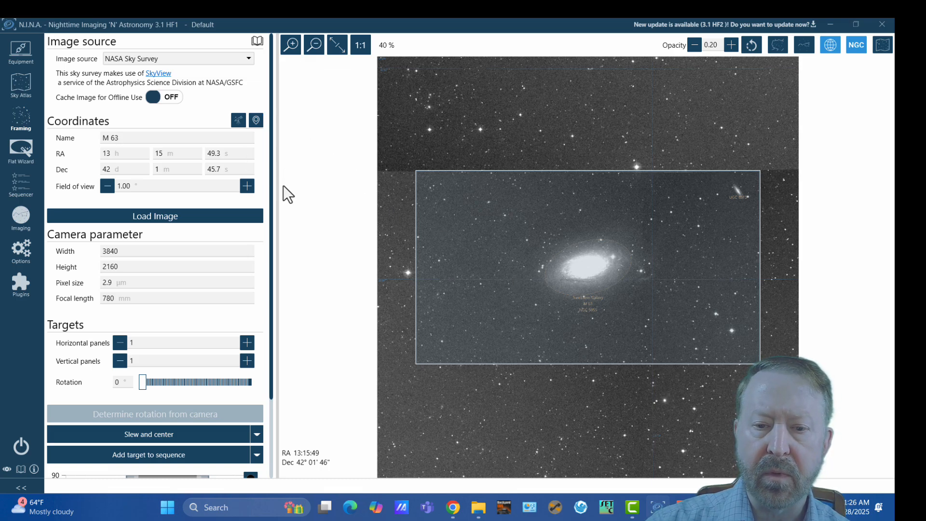
left_click(246, 185)
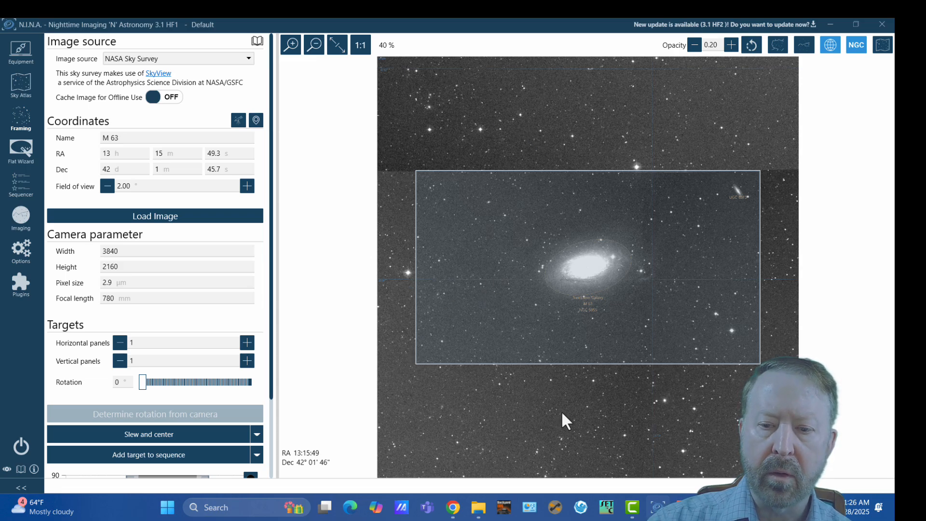
left_click(164, 212)
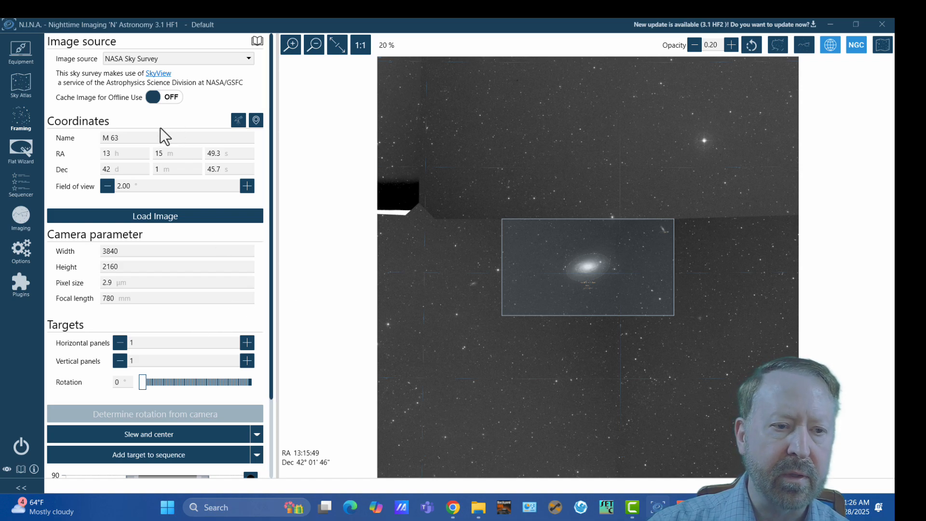
- Replace the target with M 31 and load its sky survey image
triple_click(129, 138)
key("BackSpace")
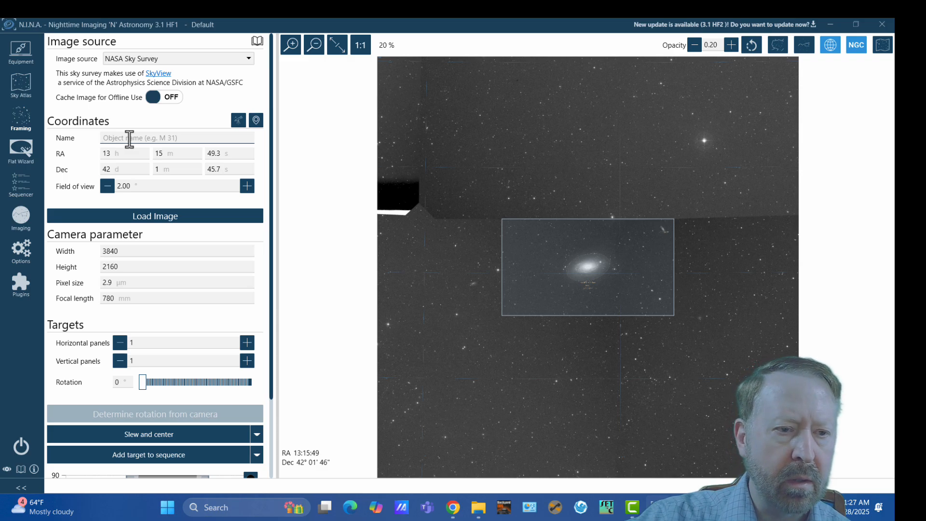
type("m")
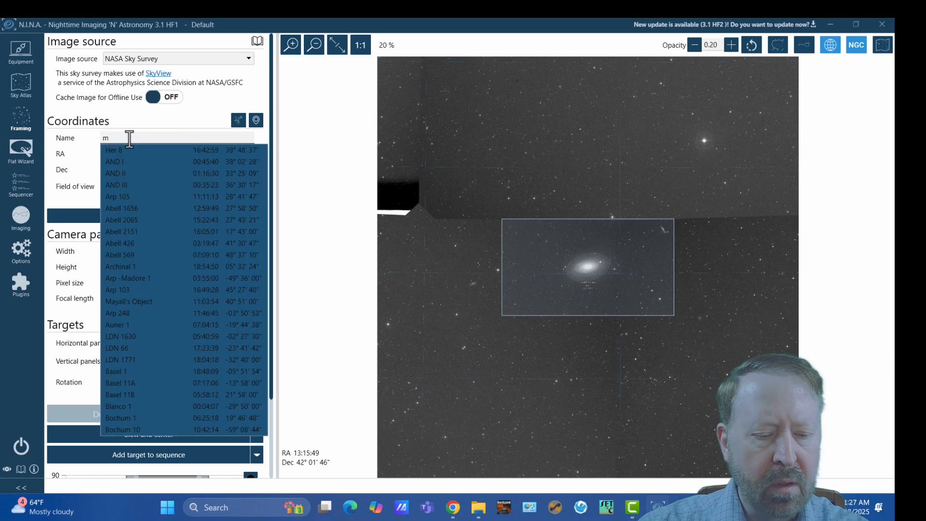
type(" 31")
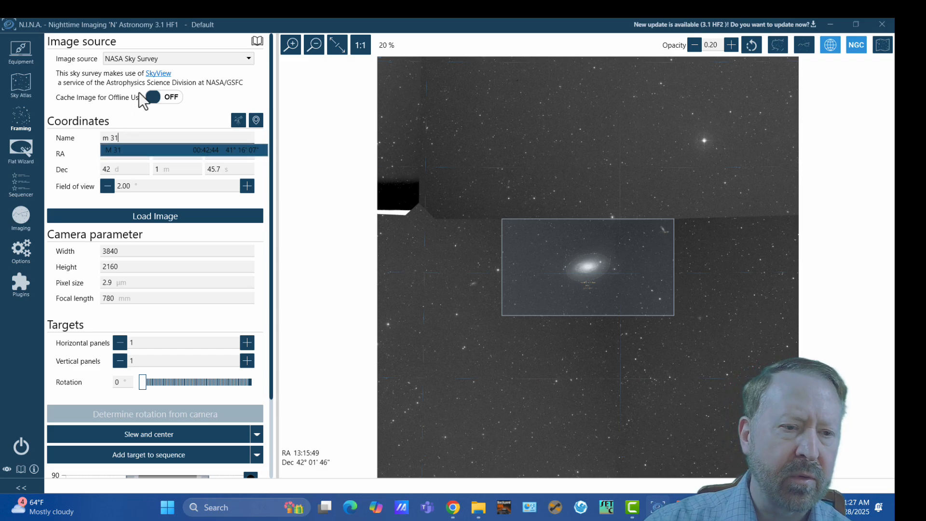
left_click(132, 150)
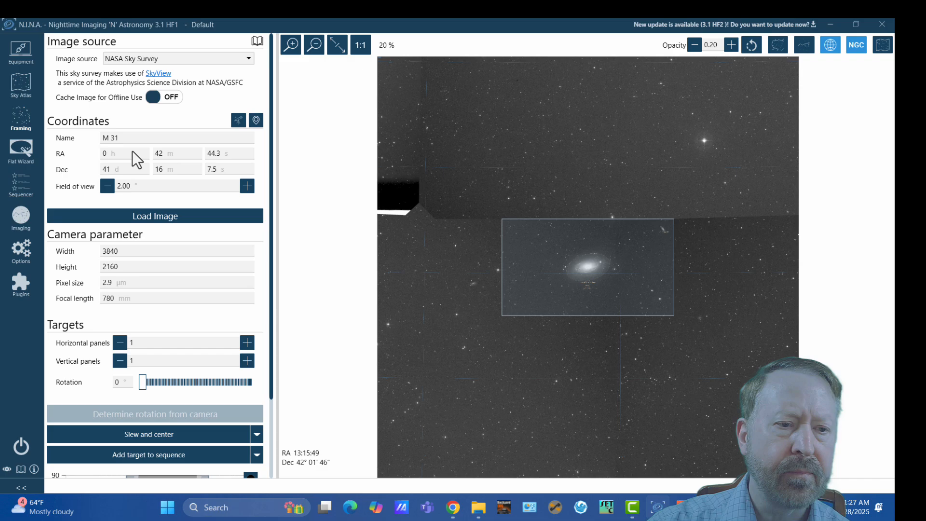
left_click(165, 217)
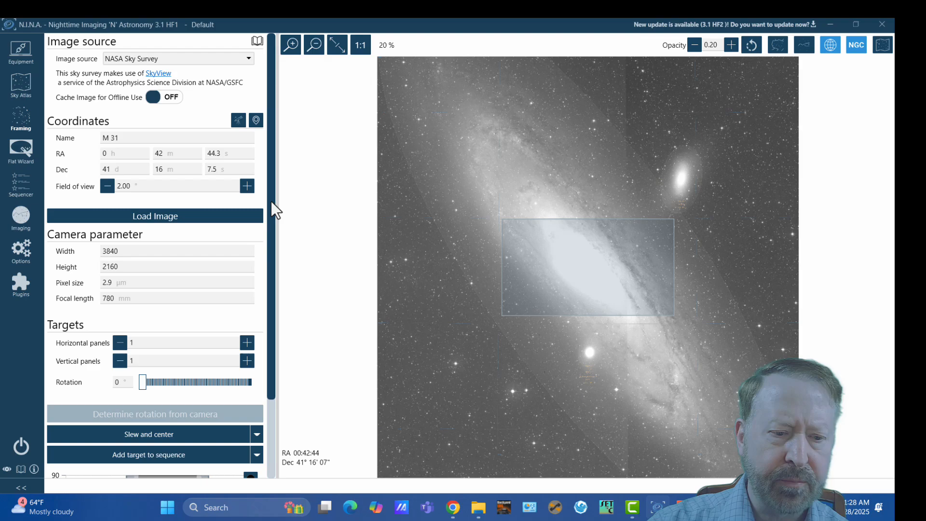
- Build a mosaic over M 31 with 3 horizontal and 4 vertical panels
left_click_drag(271, 201, 273, 276)
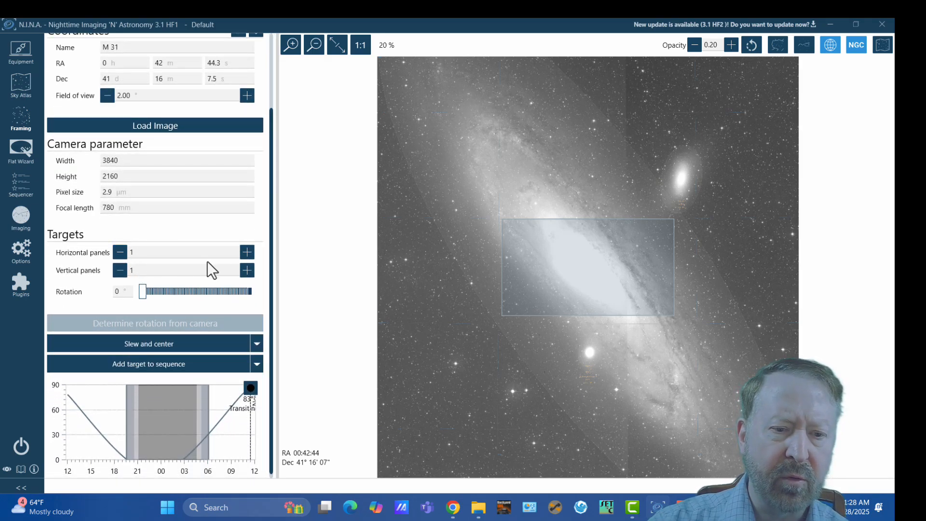
left_click(247, 251)
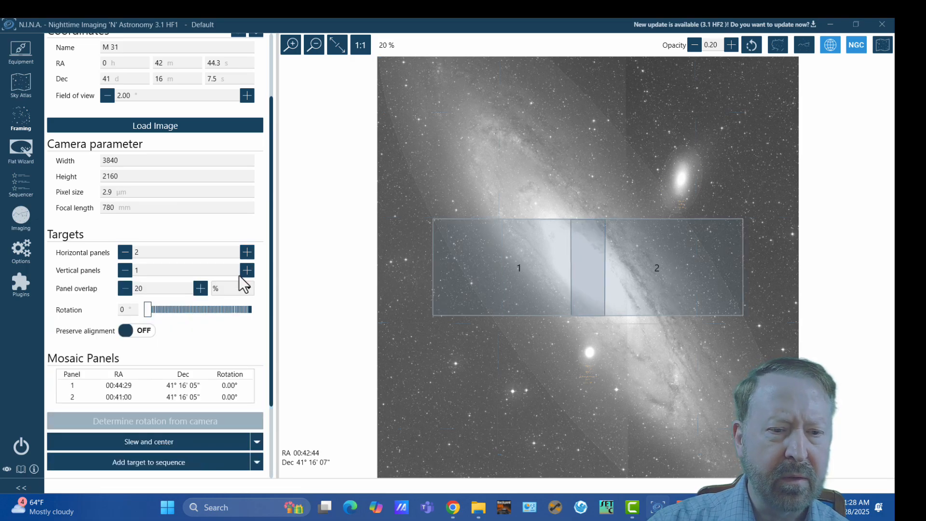
left_click(244, 272)
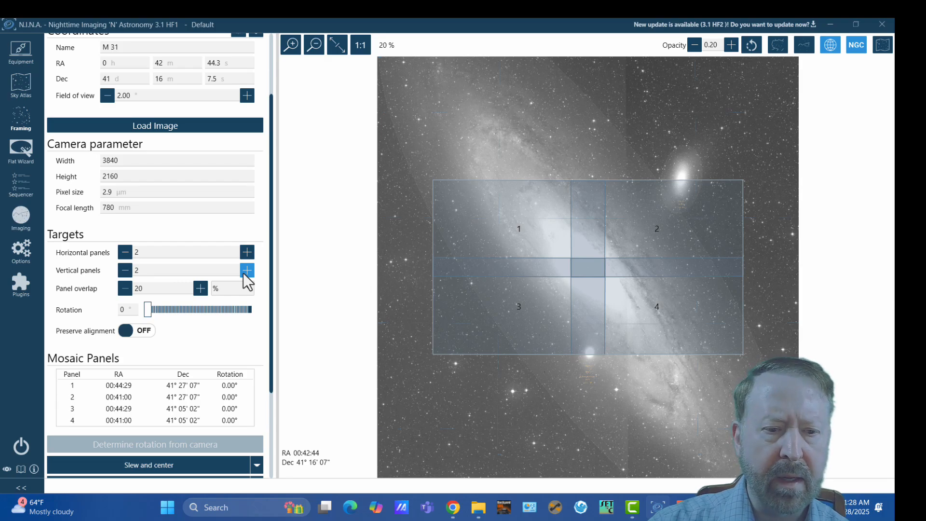
left_click(243, 273)
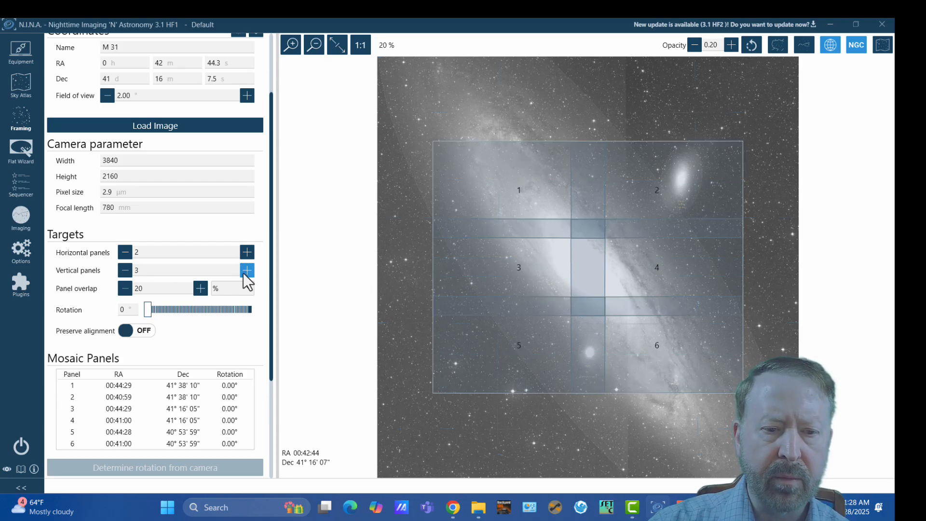
left_click(246, 247)
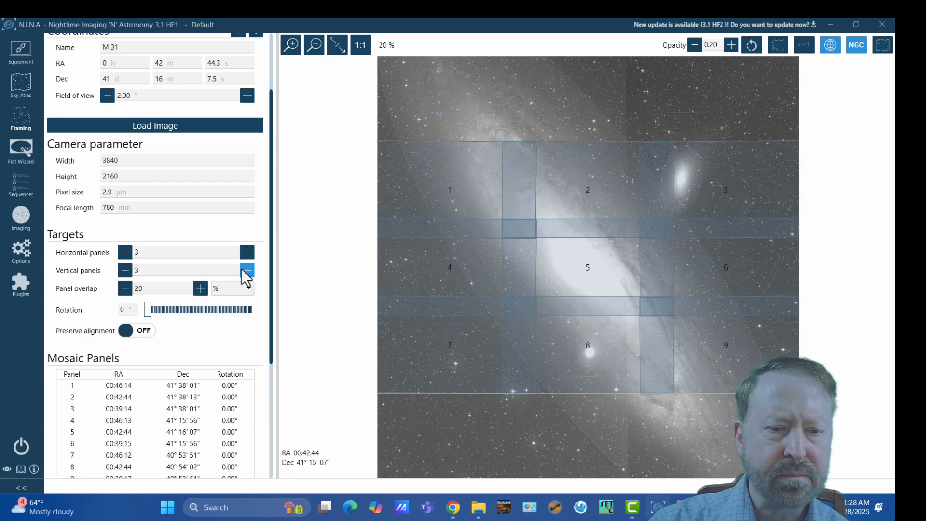
left_click(242, 270)
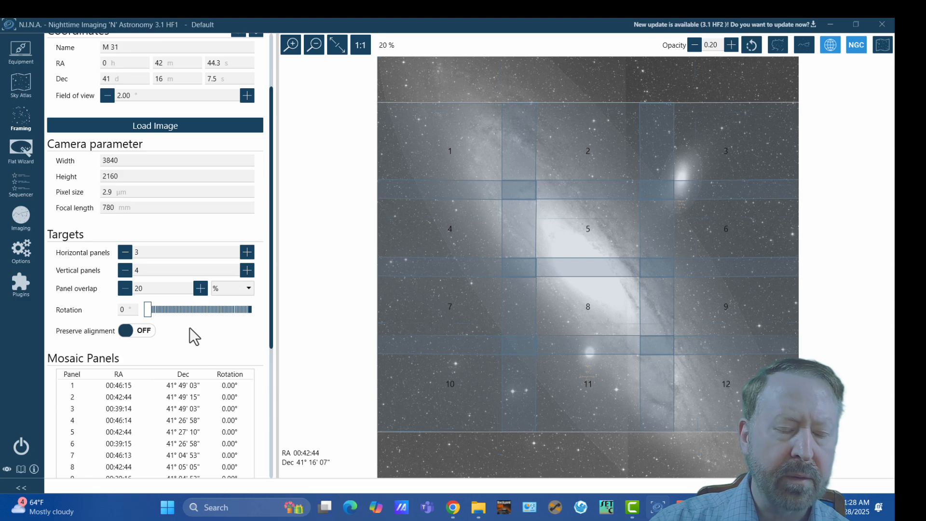
- Try a mosaic panel overlap of 10% and return it to 20%
left_click(124, 288)
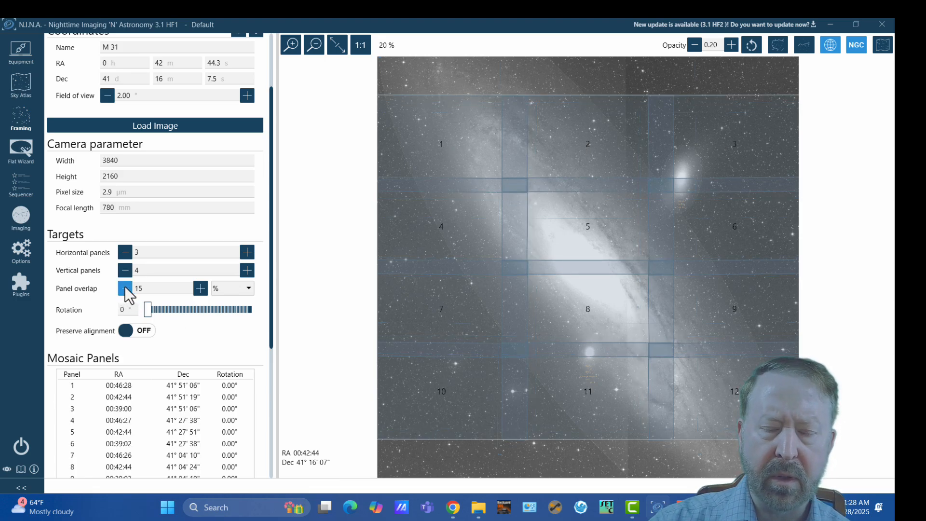
left_click(125, 288)
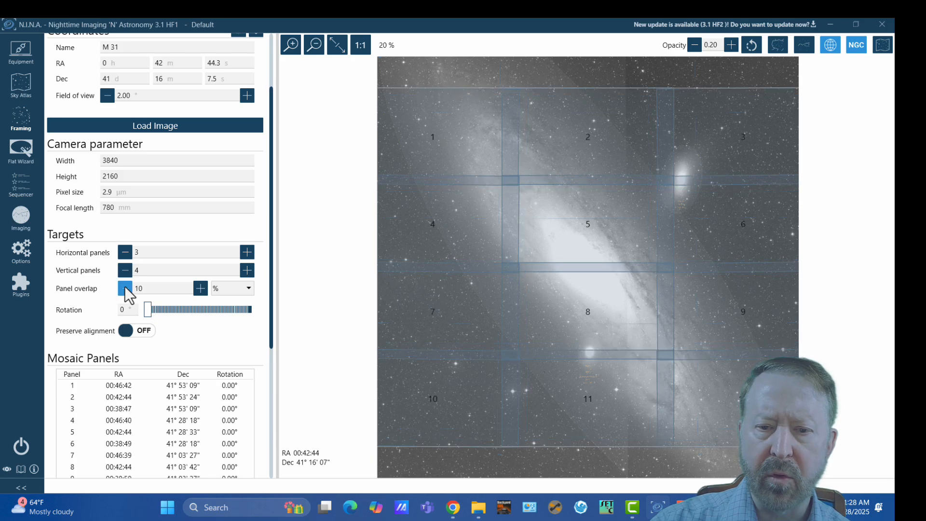
left_click(202, 288)
left_click(202, 288)
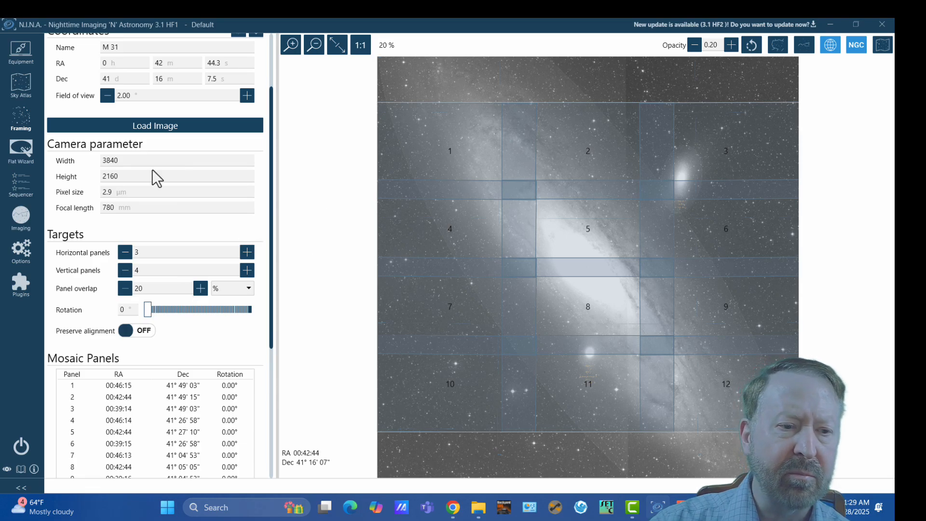
- Set the camera focal length to 390 mm
double_click(113, 207)
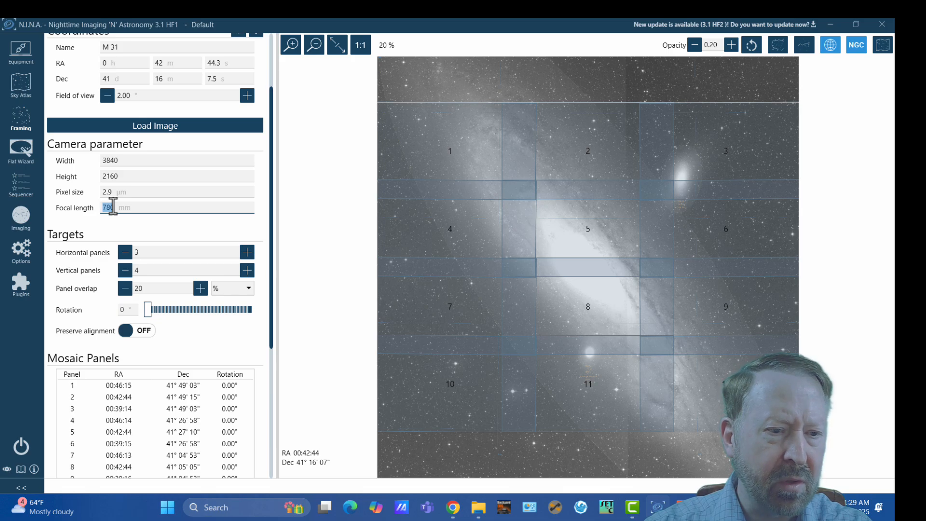
type("390")
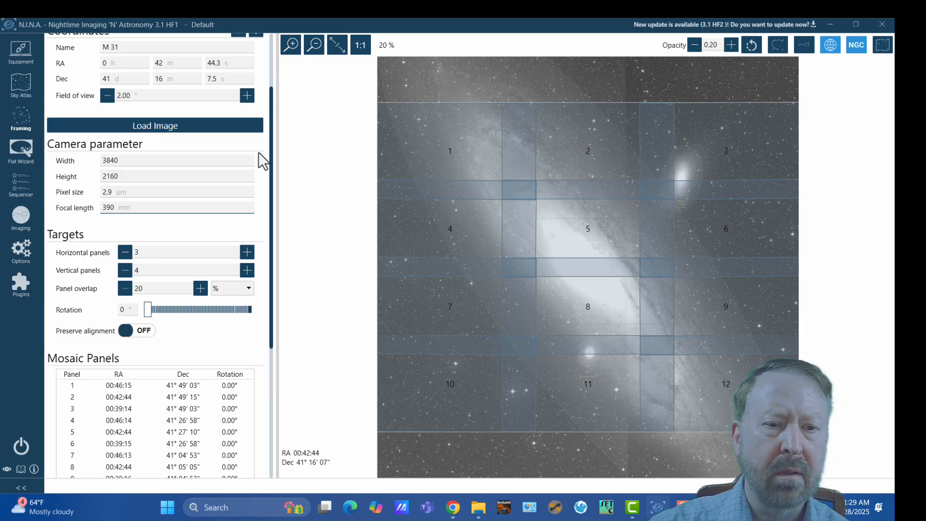
- Reduce the mosaic to a single frame with 1 horizontal and 1 vertical panel
left_click_drag(270, 153, 269, 101)
left_click(125, 342)
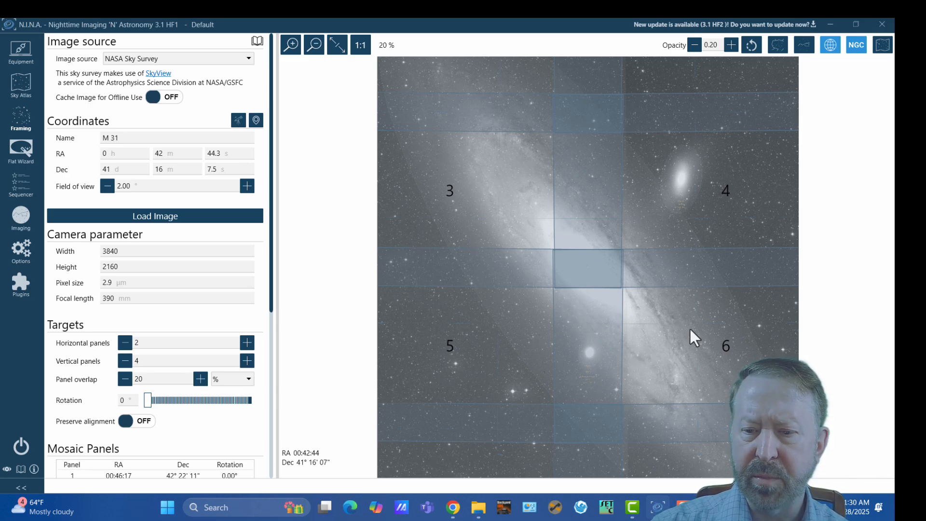
left_click(125, 343)
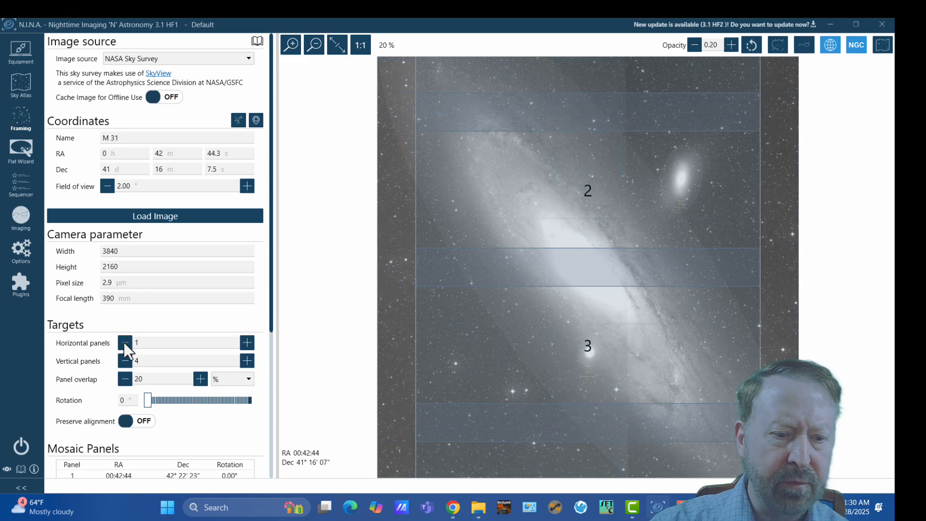
left_click(124, 361)
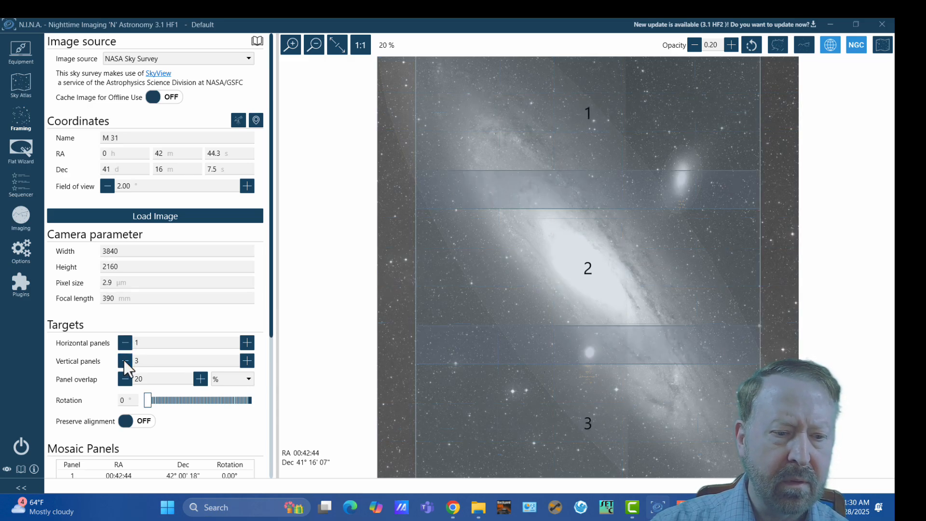
left_click(125, 360)
left_click(124, 361)
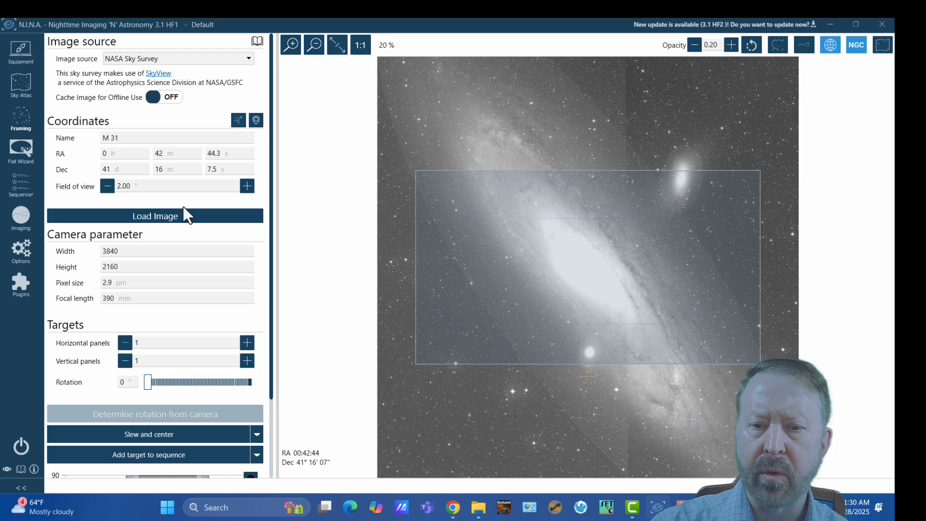
- Set the focal length to 780 mm and reload the M 31 image
double_click(111, 296)
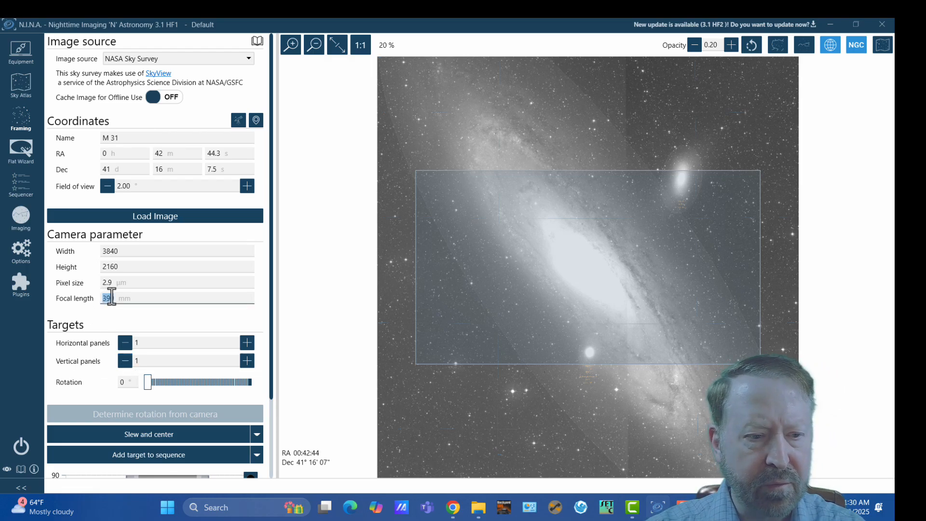
type("78")
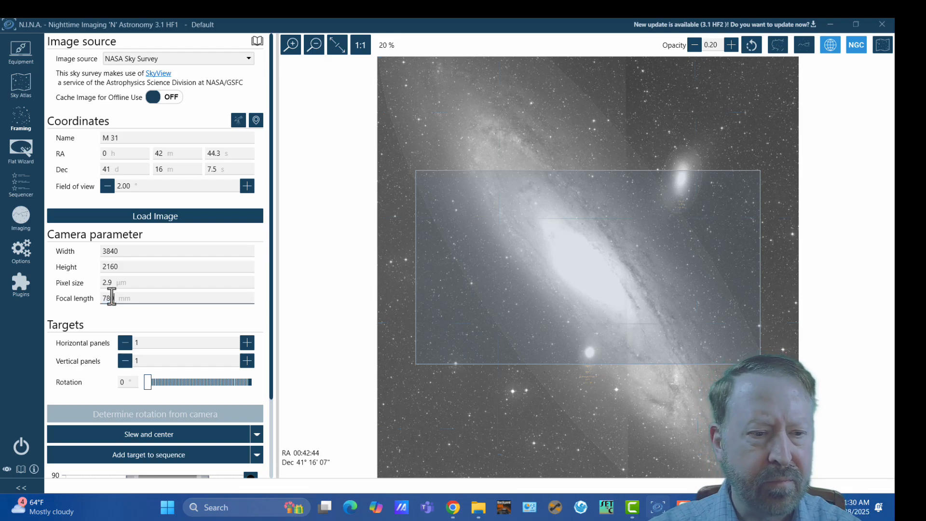
type("0")
left_click(166, 219)
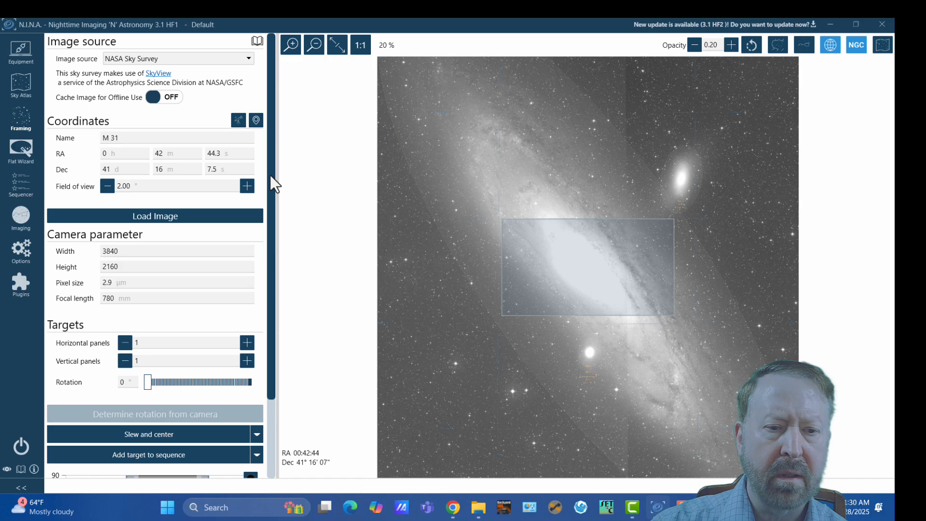
- Try the rotation setting of the M 31 frame and leave it at 0°
left_click_drag(271, 176, 276, 237)
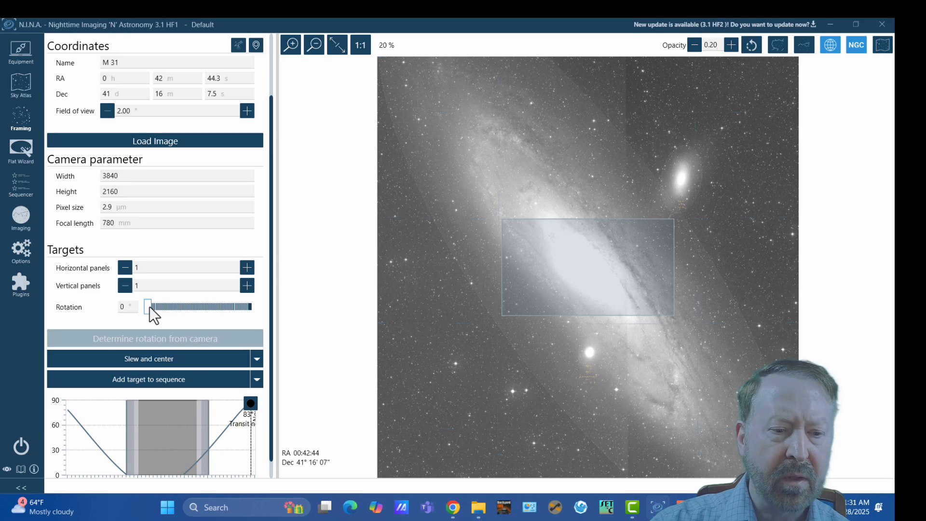
mouse_move(147, 307)
left_mouse_down()
mouse_move(185, 307)
mouse_move(137, 287)
mouse_move(153, 307)
mouse_move(175, 306)
mouse_move(145, 306)
left_mouse_up()
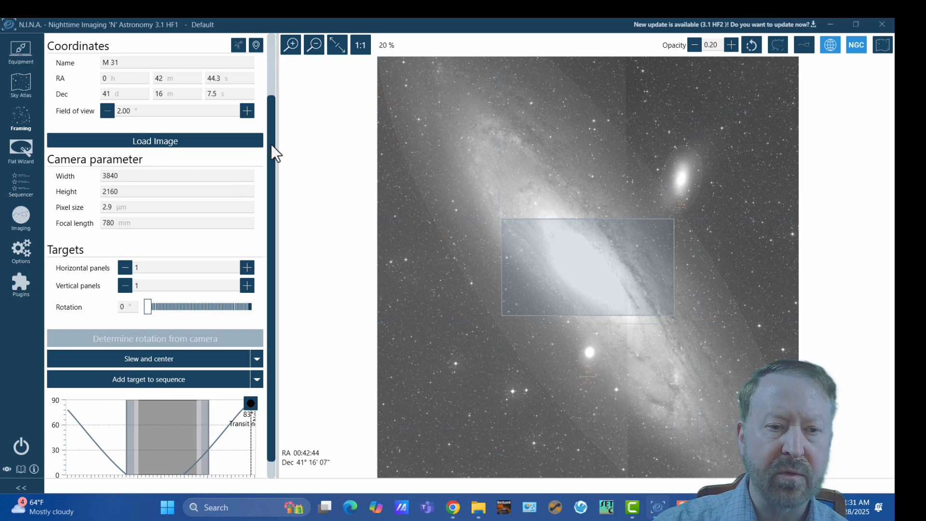
- Change the framing target to M 63 and load its sky survey image
left_click_drag(272, 144, 274, 83)
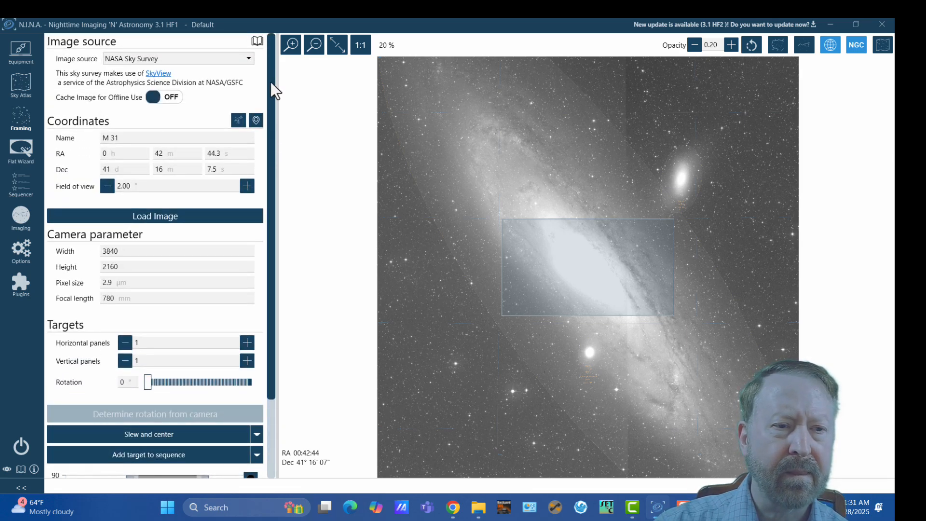
double_click(161, 137)
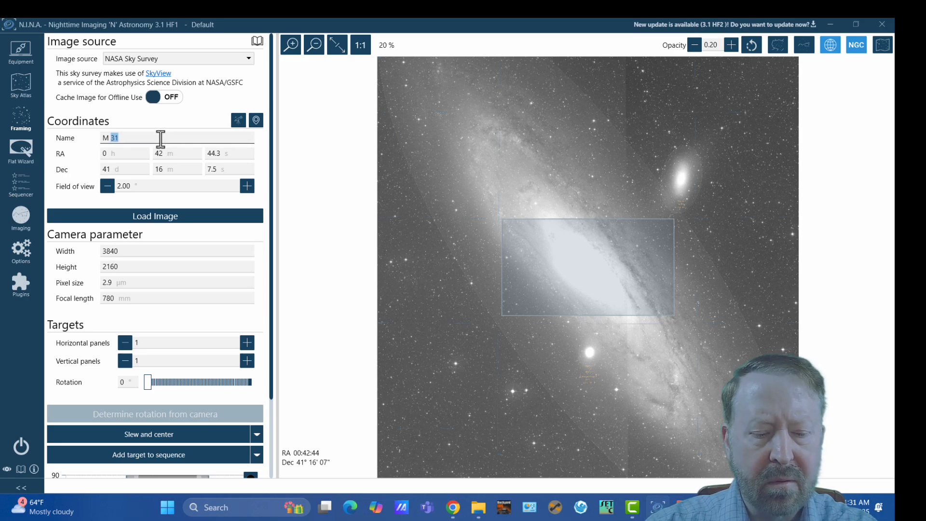
type("63")
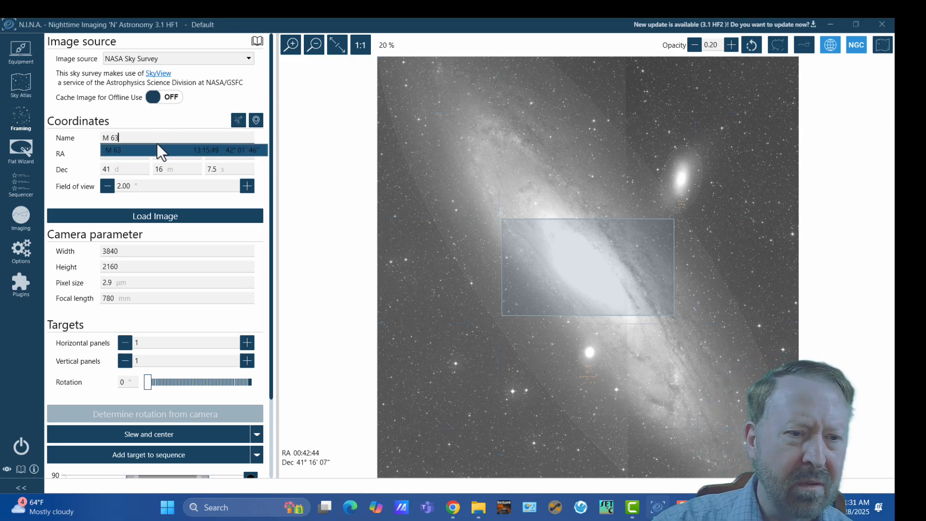
left_click(138, 150)
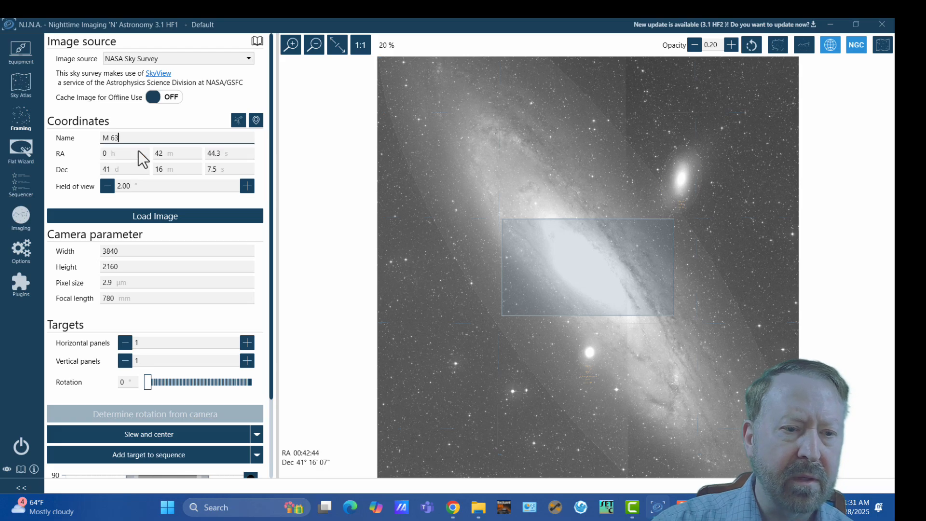
left_click(143, 214)
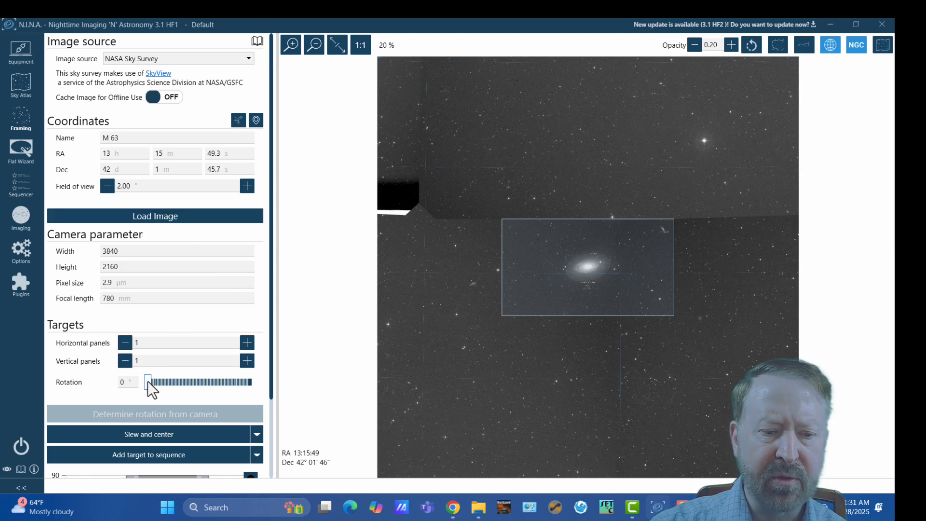
- Try rotating the M 63 frame to 90° and 185°, and return it to 0°
left_click_drag(148, 382, 173, 377)
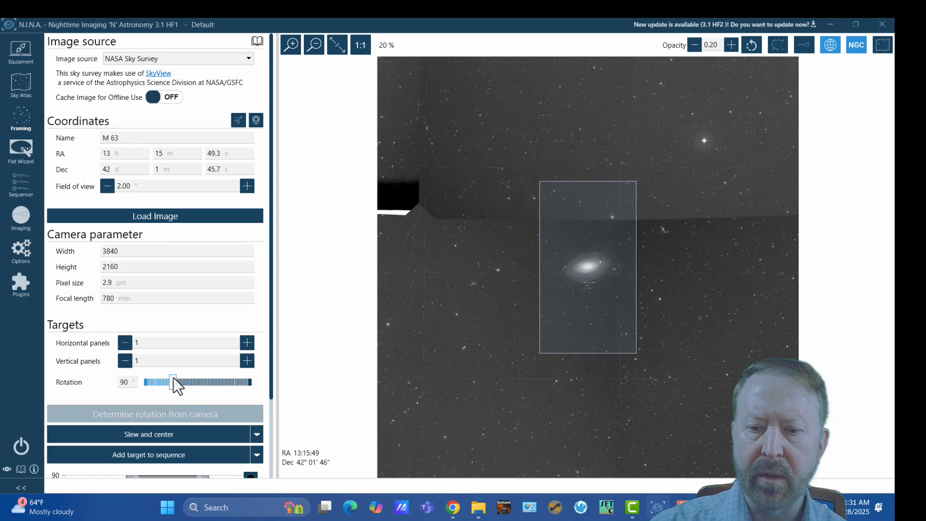
left_click_drag(174, 377, 200, 379)
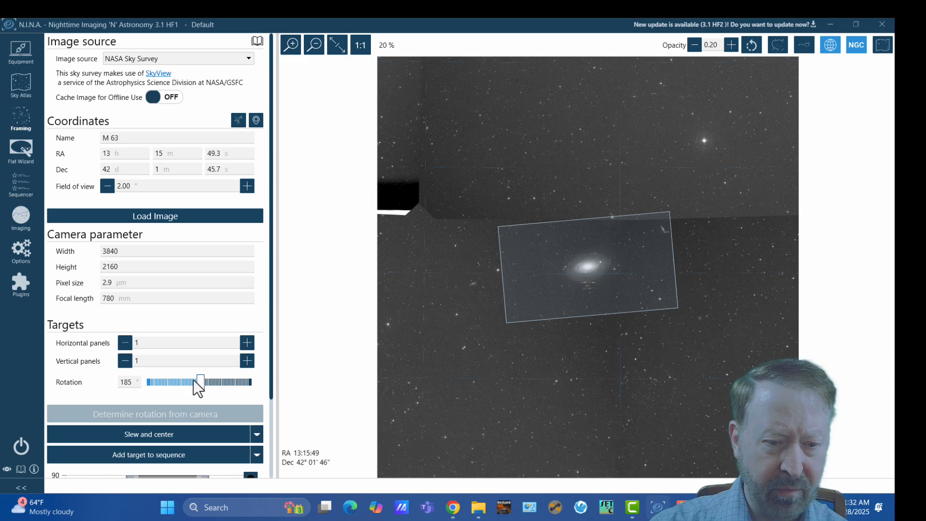
left_click_drag(198, 379, 137, 377)
- Add the M 63 target to the advanced sequencer using the Basic Sequence Target template
scroll(159, 369, "down", 4)
left_click(183, 360)
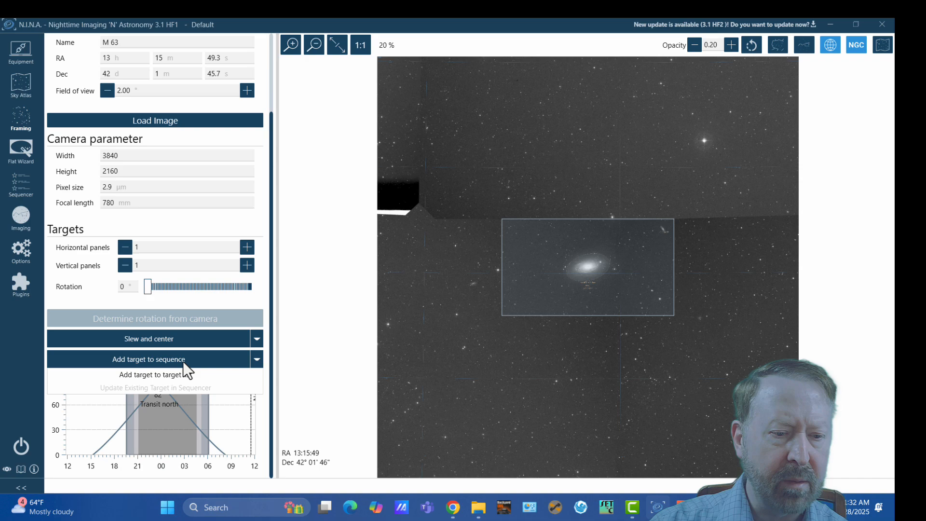
left_click(182, 359)
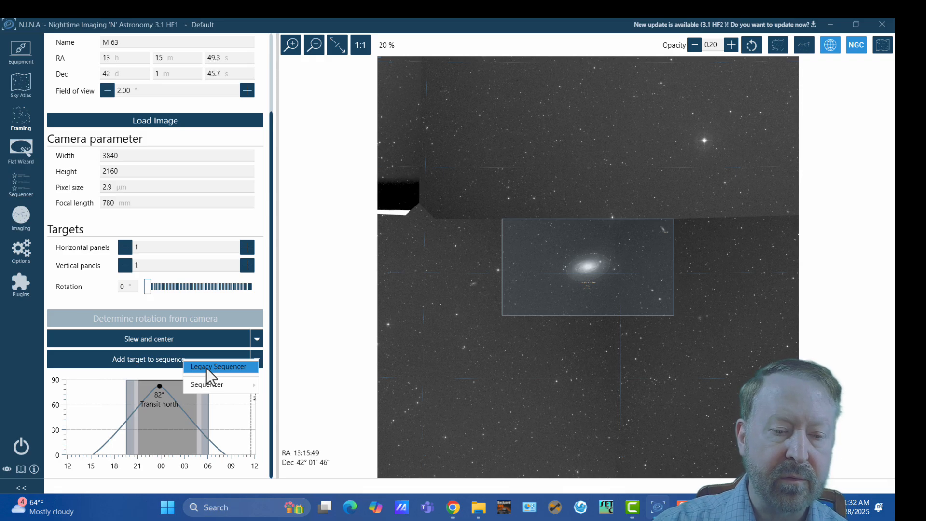
mouse_move(202, 385)
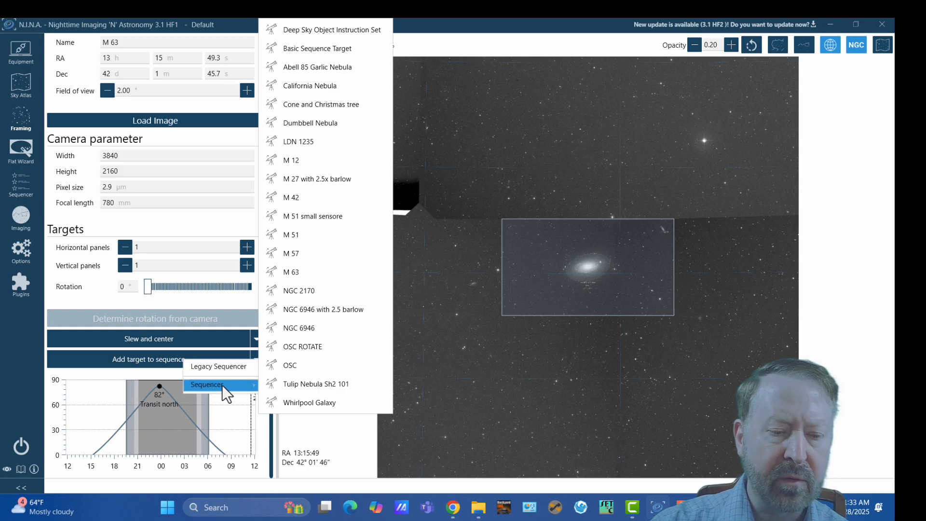
left_click(308, 49)
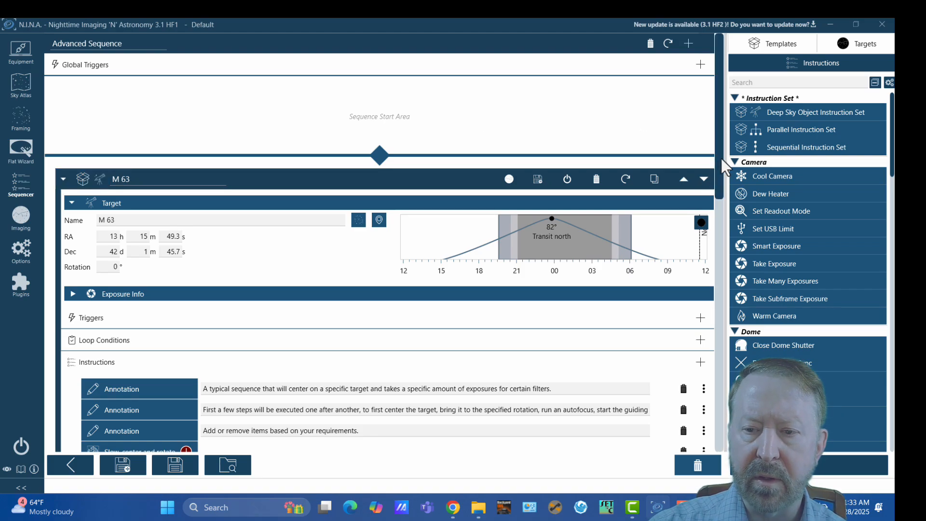
- Insert a Cool Camera instruction between the last annotation and Slew, center and rotate in the M 63 sequence
mouse_move(722, 160)
left_mouse_down()
mouse_move(726, 271)
mouse_move(721, 231)
left_mouse_up()
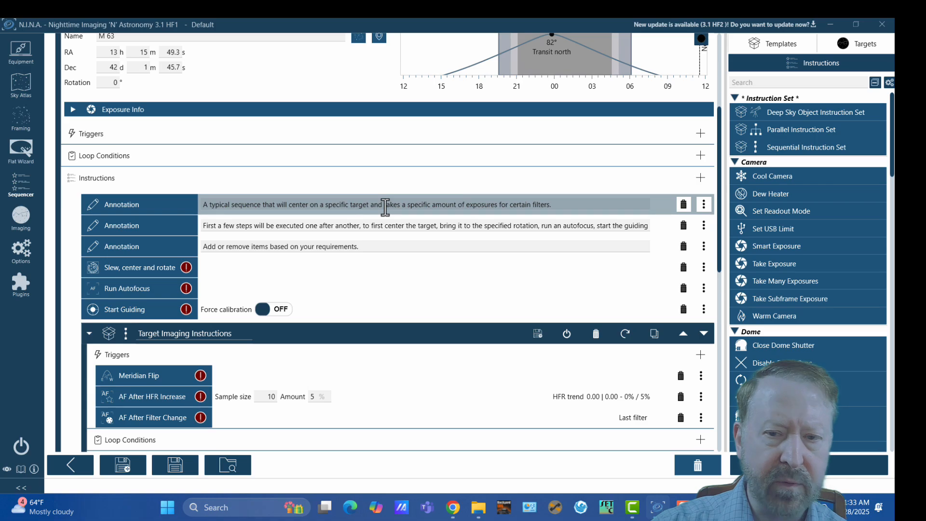
left_click_drag(720, 211, 727, 161)
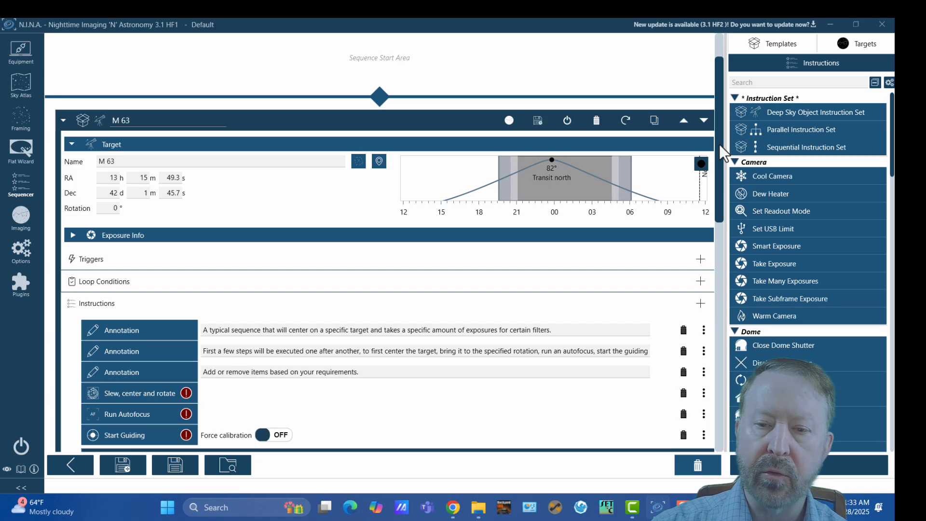
left_click_drag(719, 145, 716, 217)
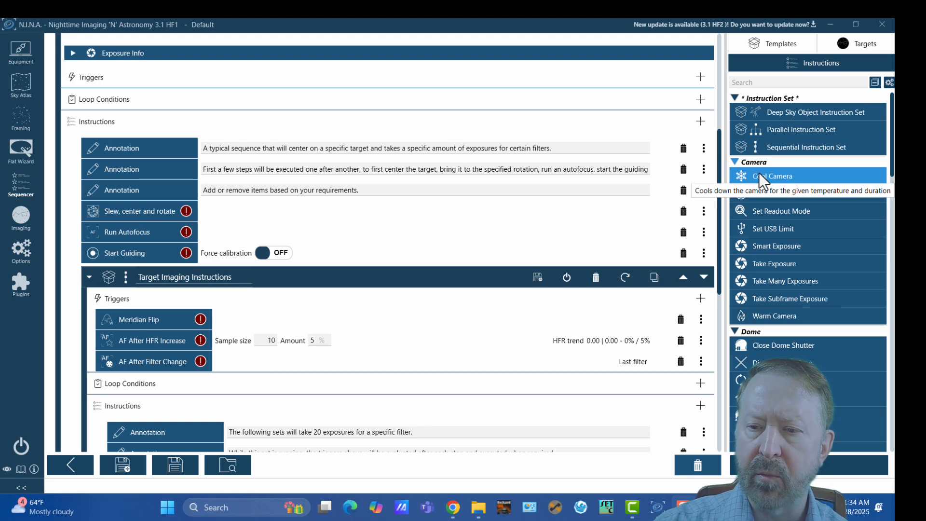
left_click_drag(758, 172, 140, 196)
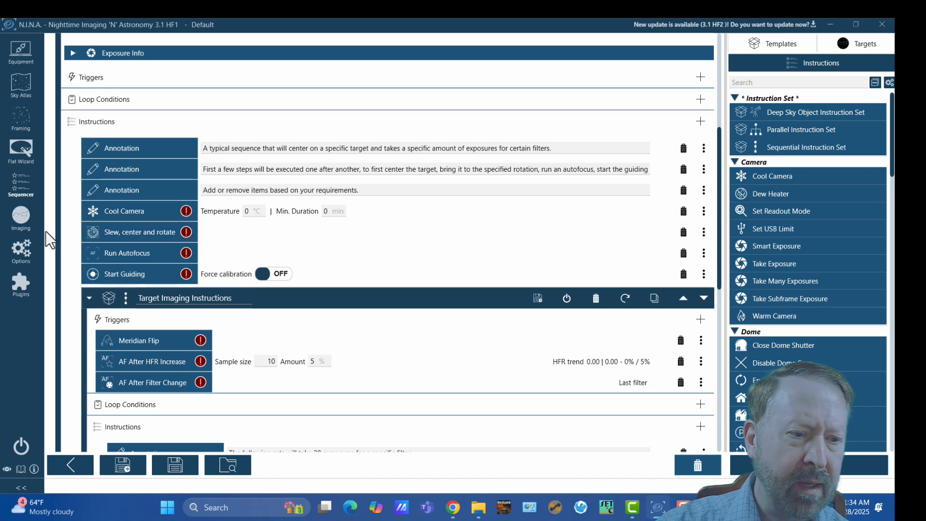
- Check the plate solving options and the camera equipment page, and return to the M 63 sequence
left_click(21, 255)
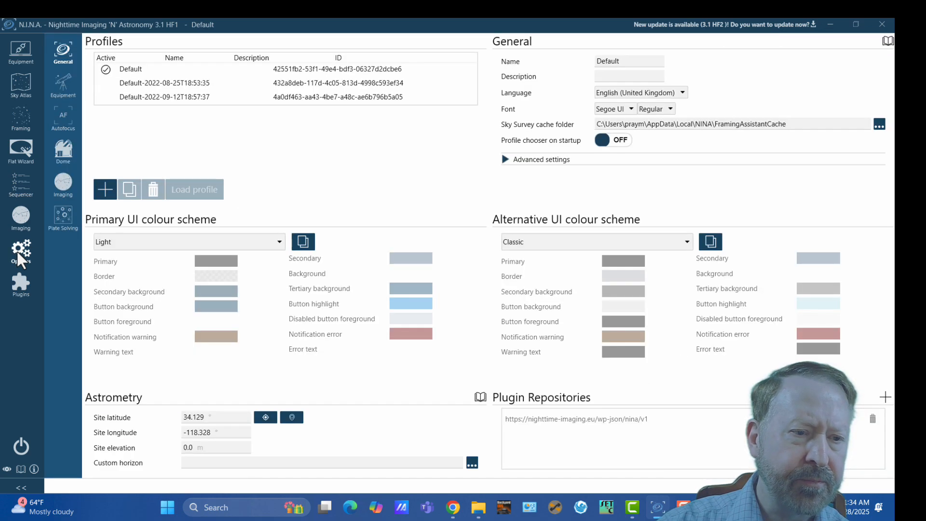
left_click(63, 217)
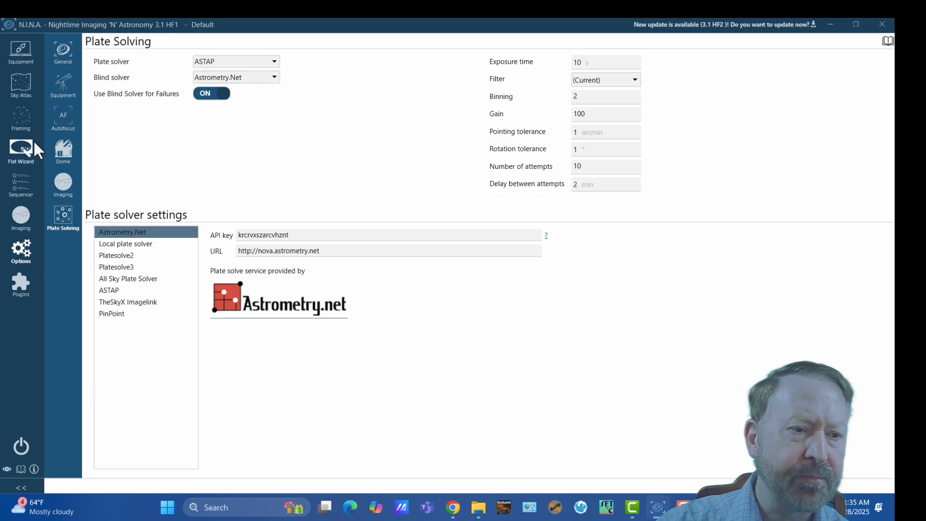
left_click(18, 175)
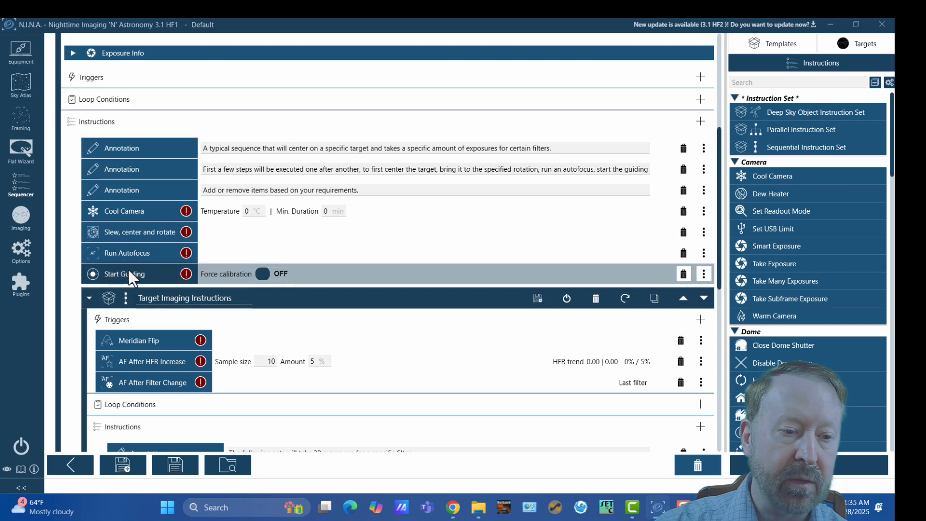
left_click(19, 254)
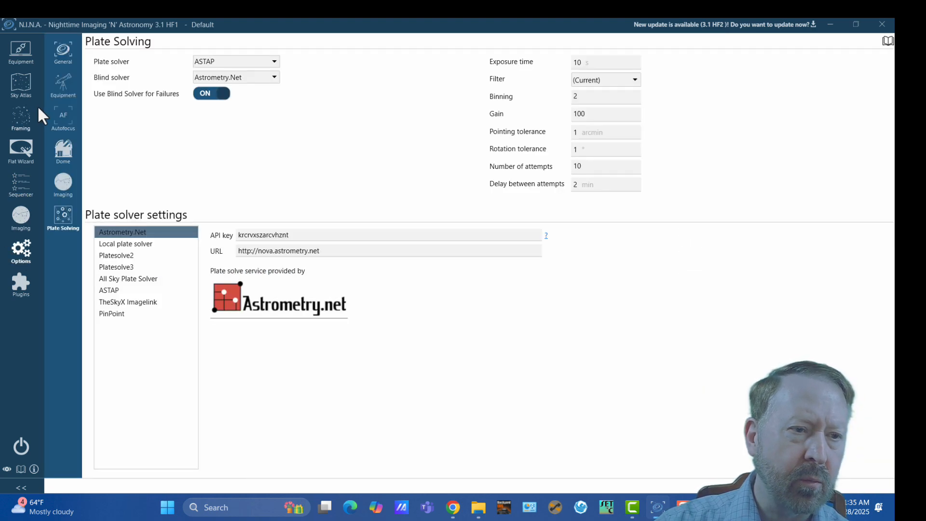
left_click(23, 52)
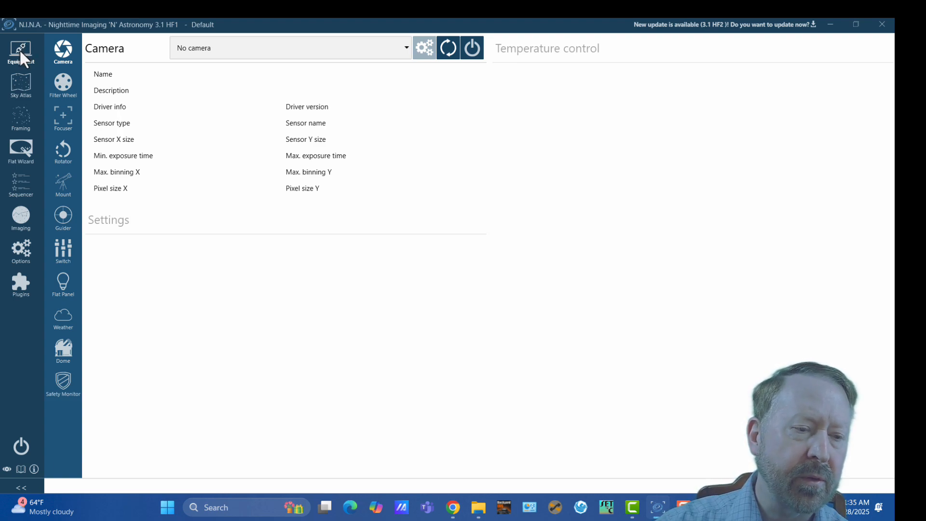
left_click(20, 184)
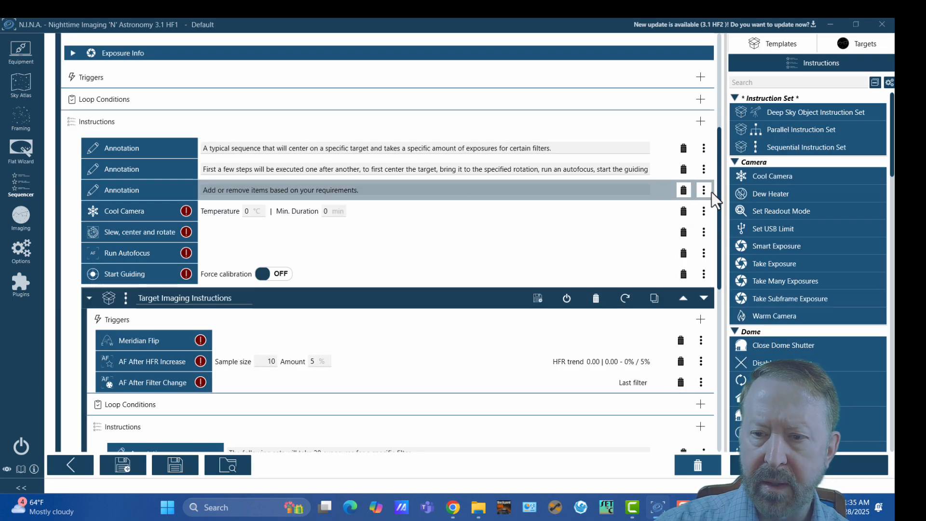
- Set the Loop For Iterations condition of the 20x300s instruction set to 30 iterations
left_click_drag(717, 192, 726, 270)
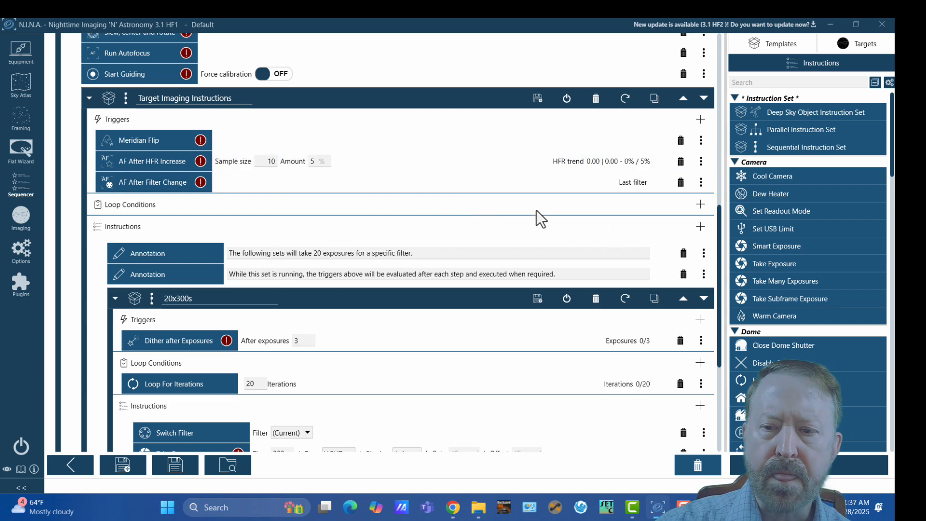
left_click_drag(719, 228, 723, 278)
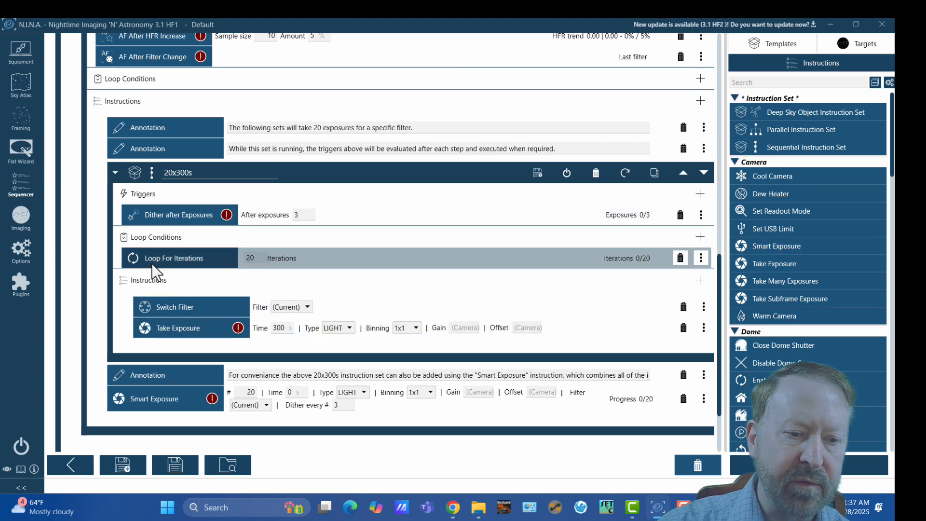
double_click(251, 256)
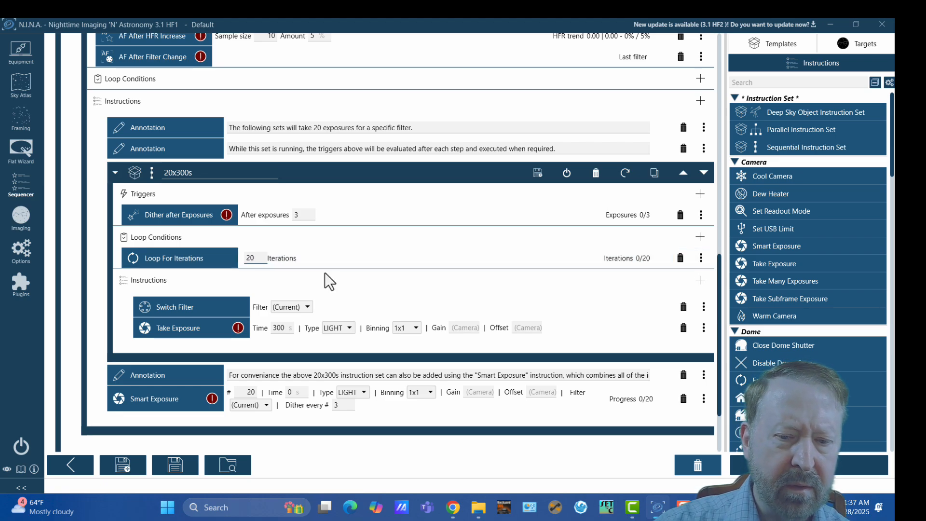
key("BackSpace")
key("BackSpace")
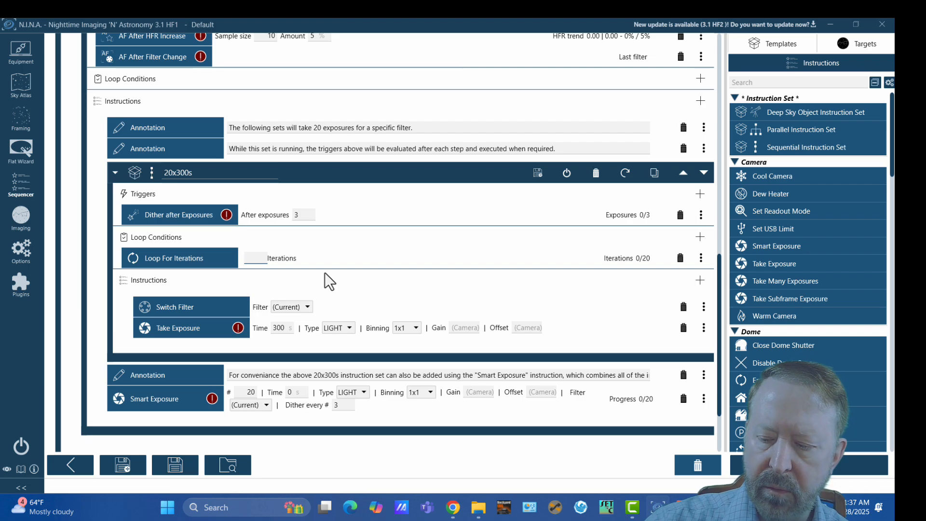
type("30")
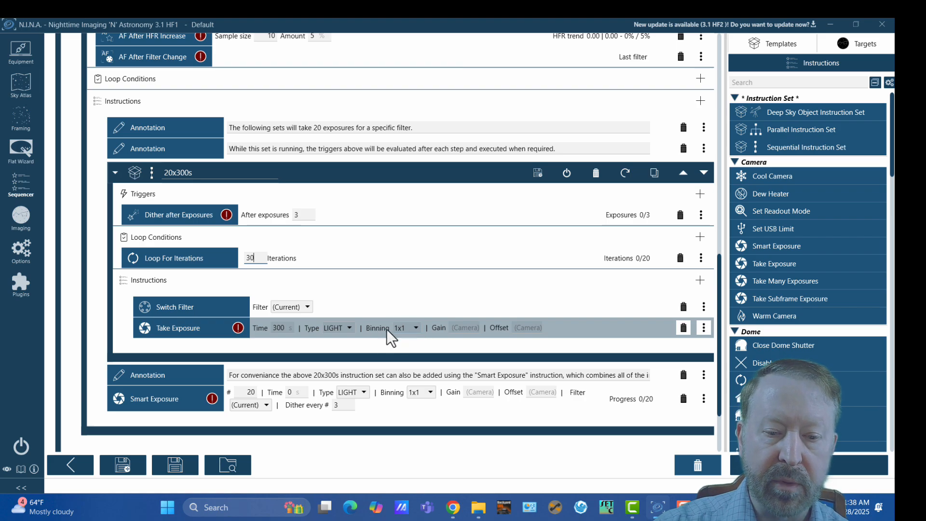
- Look at the binning choices of Take Exposure and the filter choices of Smart Exposure without changing them
left_click(417, 324)
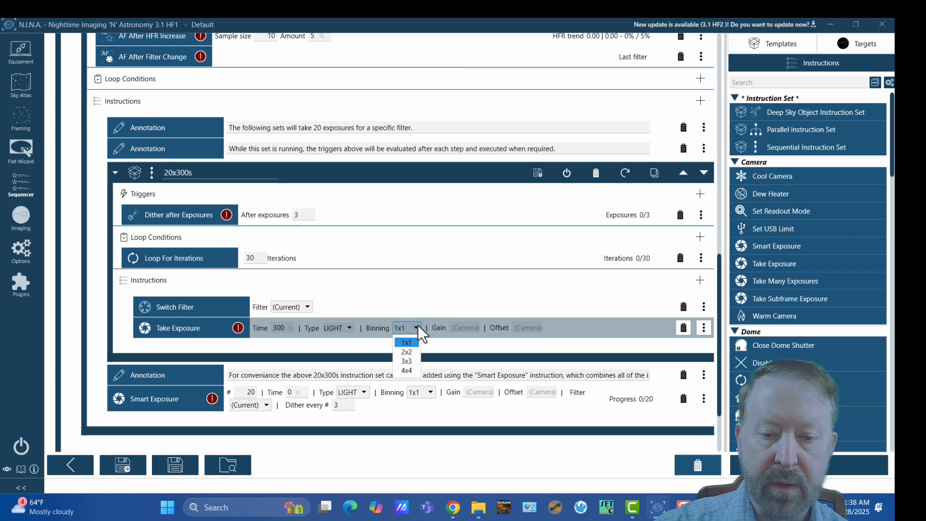
left_click(458, 326)
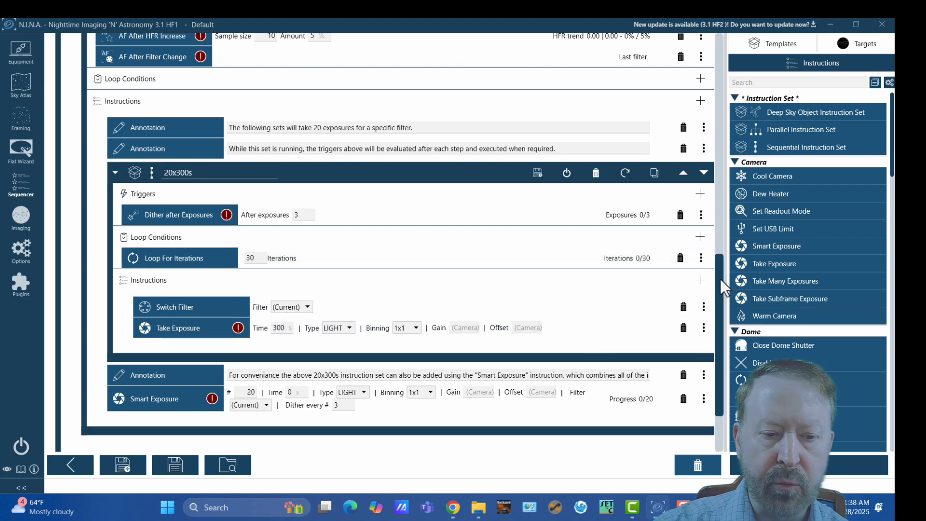
left_click_drag(720, 278, 723, 313)
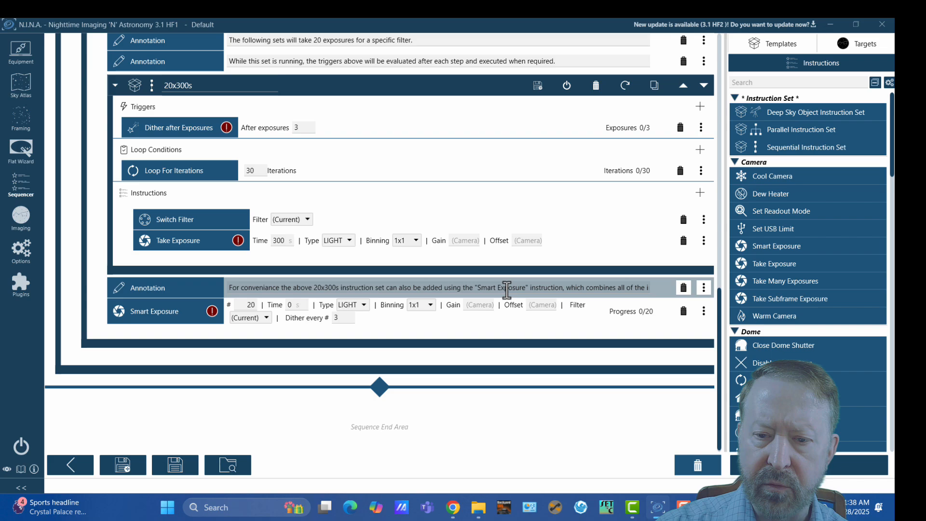
left_click(239, 316)
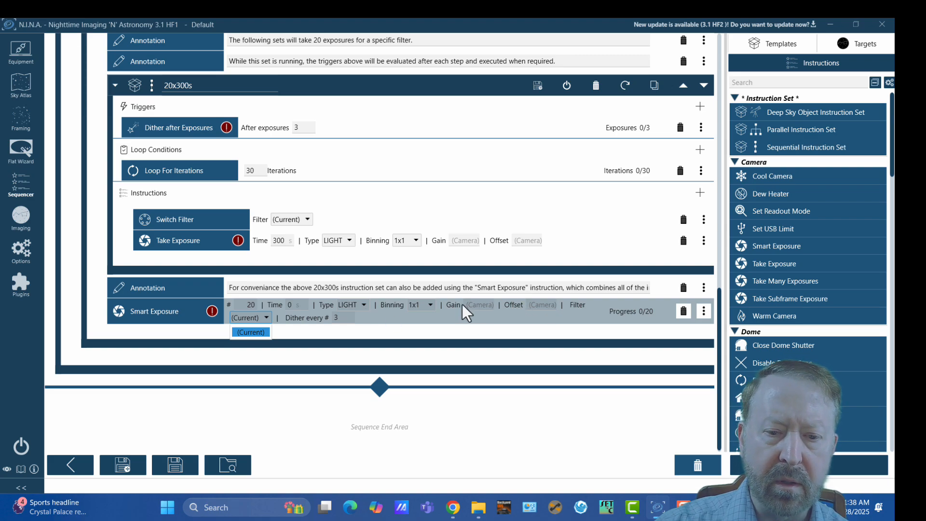
left_click(436, 328)
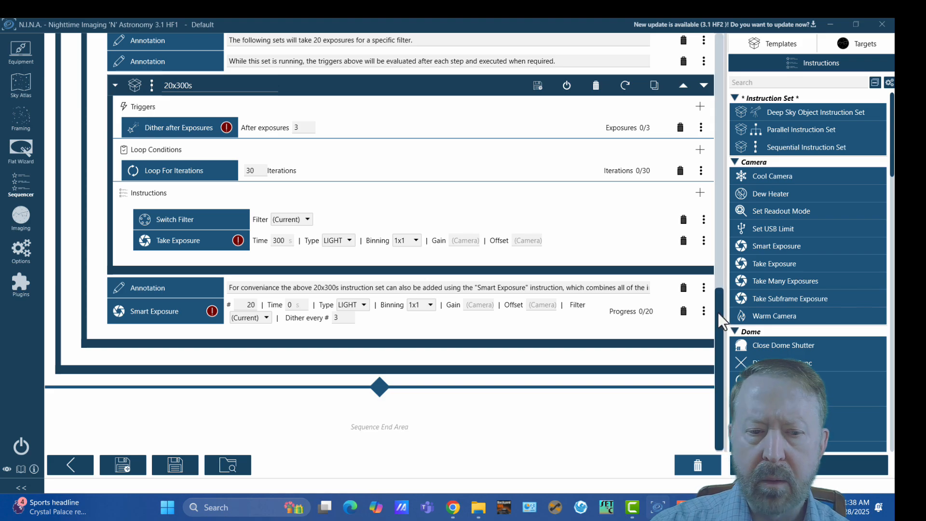
- Insert a Wait for Time instruction directly before Cool Camera and view its time source options
scroll(723, 270, "up", 1)
scroll(724, 269, "up", 15)
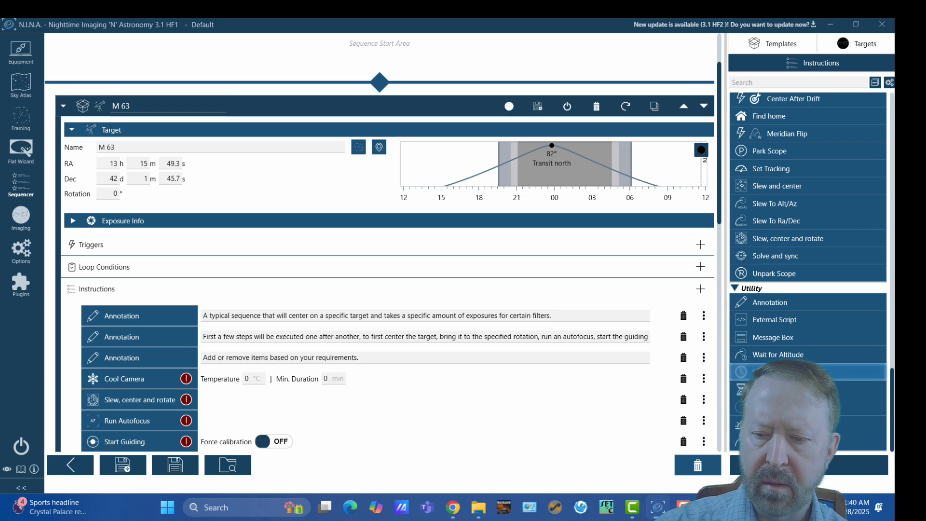
mouse_move(761, 372)
left_mouse_down()
mouse_move(381, 296)
mouse_move(309, 305)
mouse_move(253, 292)
mouse_move(162, 295)
mouse_move(66, 274)
mouse_move(122, 238)
mouse_move(141, 384)
mouse_move(141, 357)
left_mouse_up()
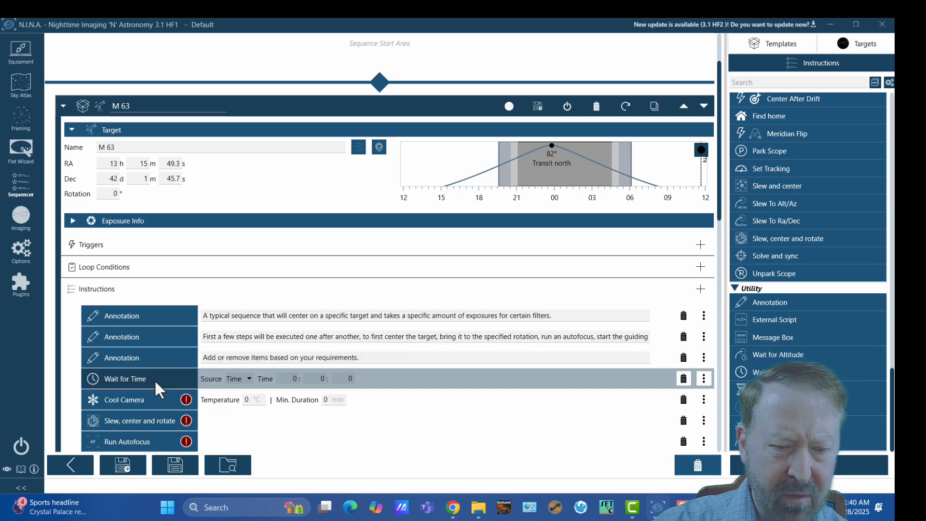
left_click(250, 380)
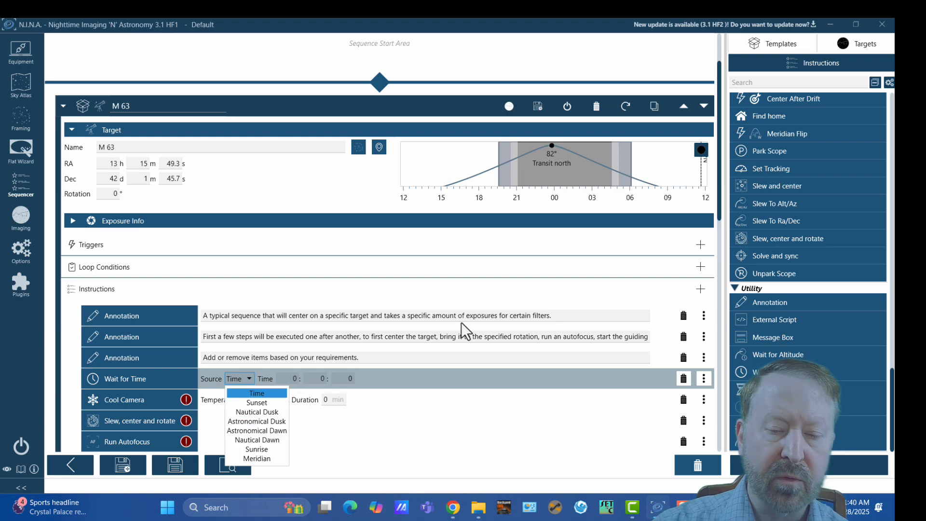
left_click(720, 194)
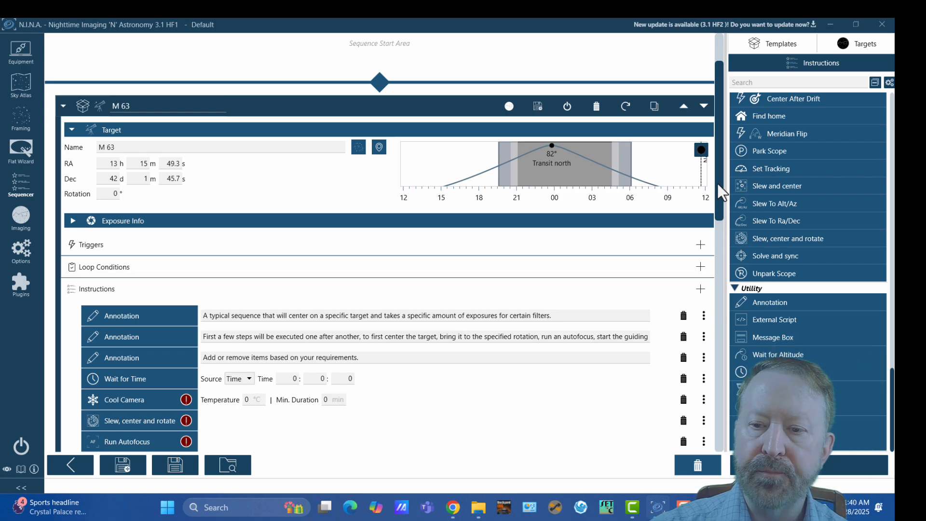
left_click_drag(720, 189, 715, 406)
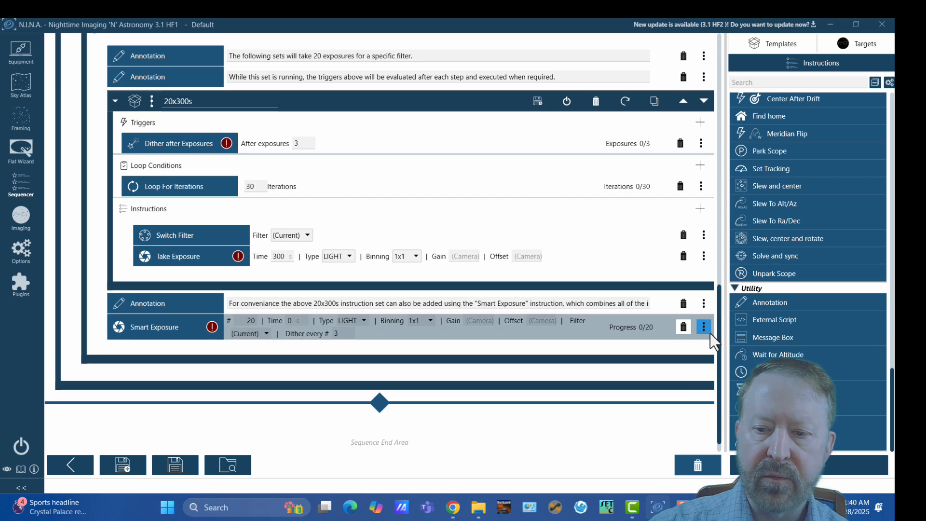
left_click_drag(718, 338, 711, 169)
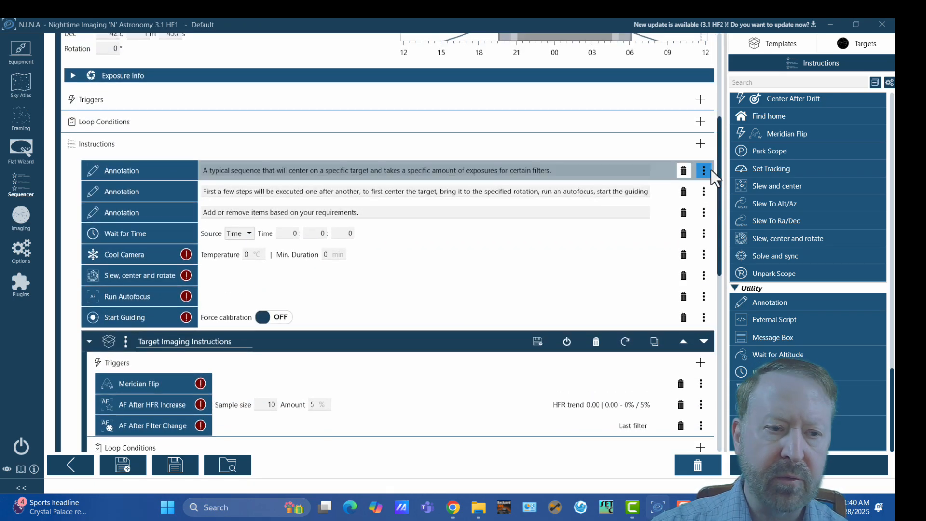